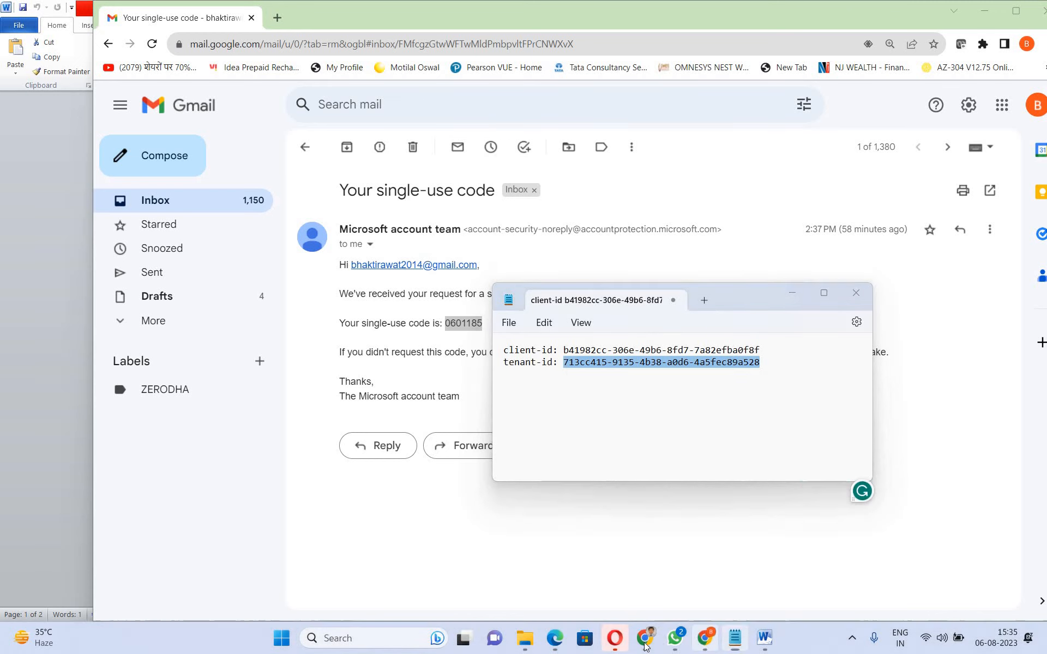
Switch to the Azure portal in Chrome and start creating a new key vault
{"action": "left_click", "coordinate": [645, 638]}
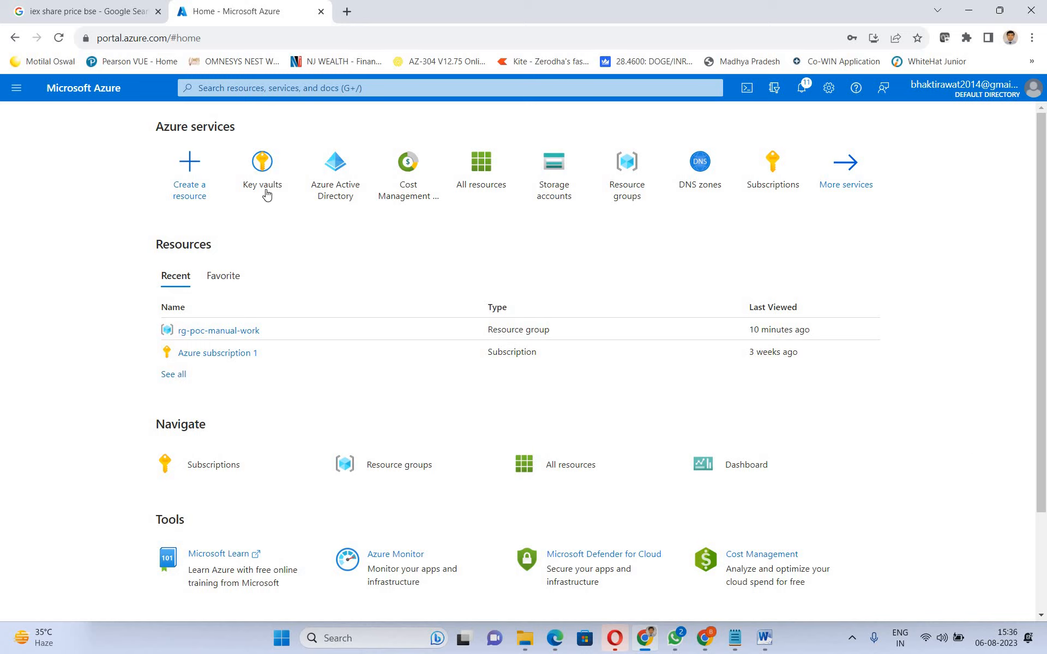
{"action": "left_click", "coordinate": [21, 96]}
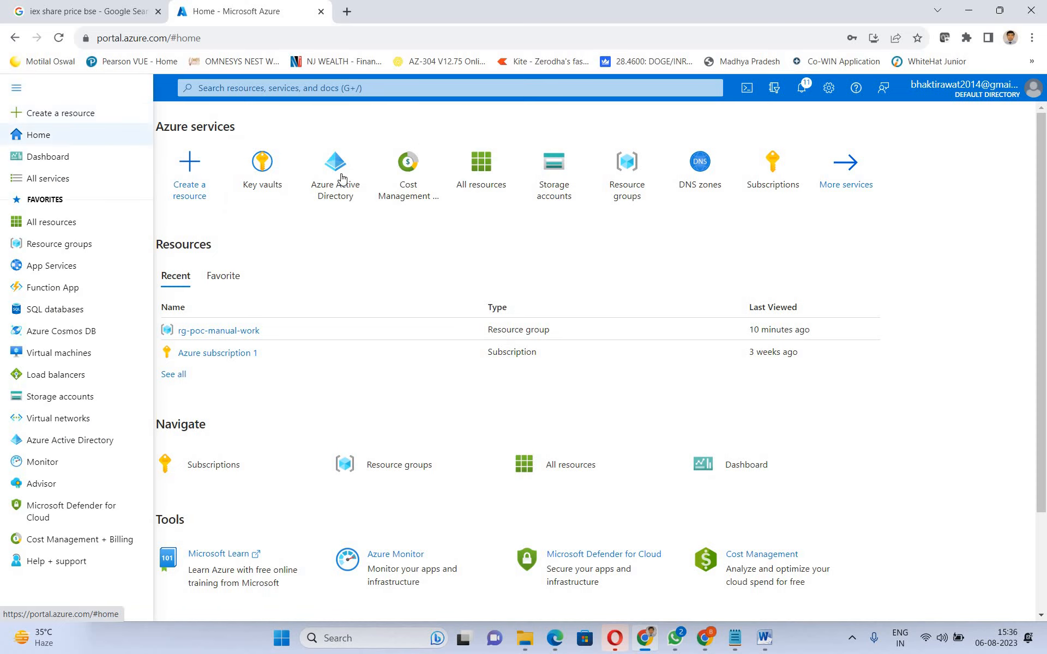
{"action": "left_click", "coordinate": [260, 171]}
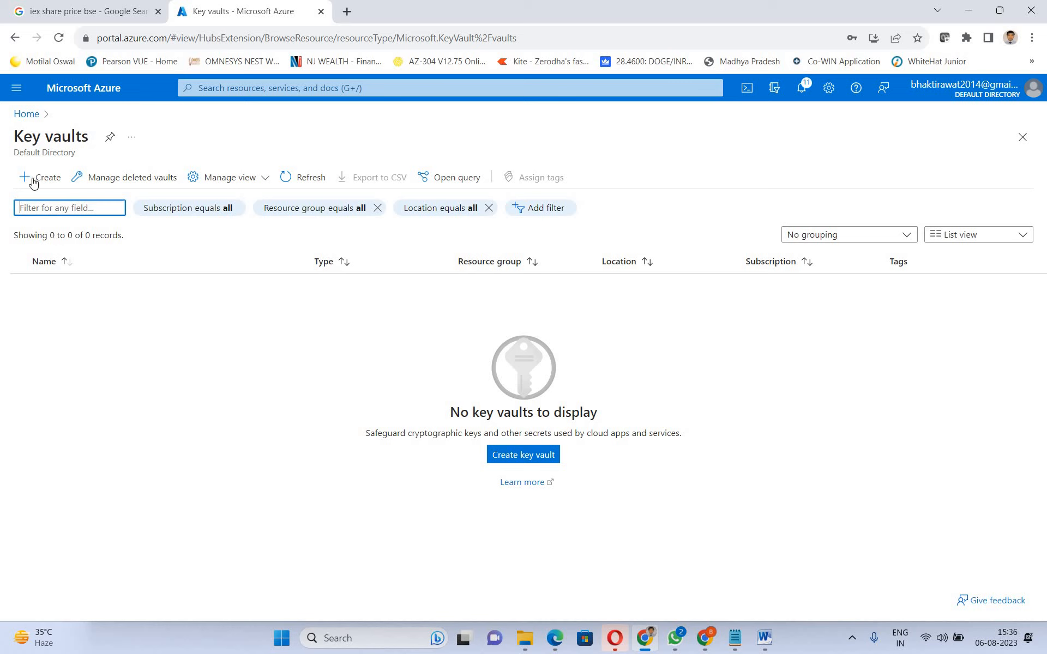
{"action": "left_click", "coordinate": [46, 183]}
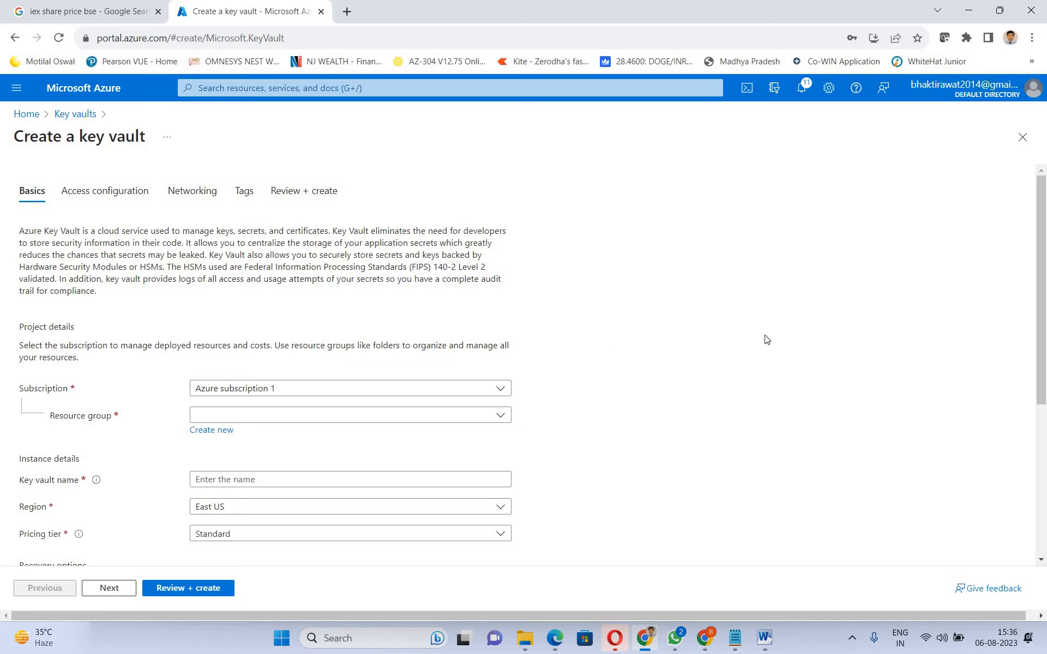
Assign the new key vault to Azure subscription 1 and the existing resource group rg-poc-manual-work
{"action": "scroll", "coordinate": [784, 345], "scroll_direction": "down", "scroll_amount": 2}
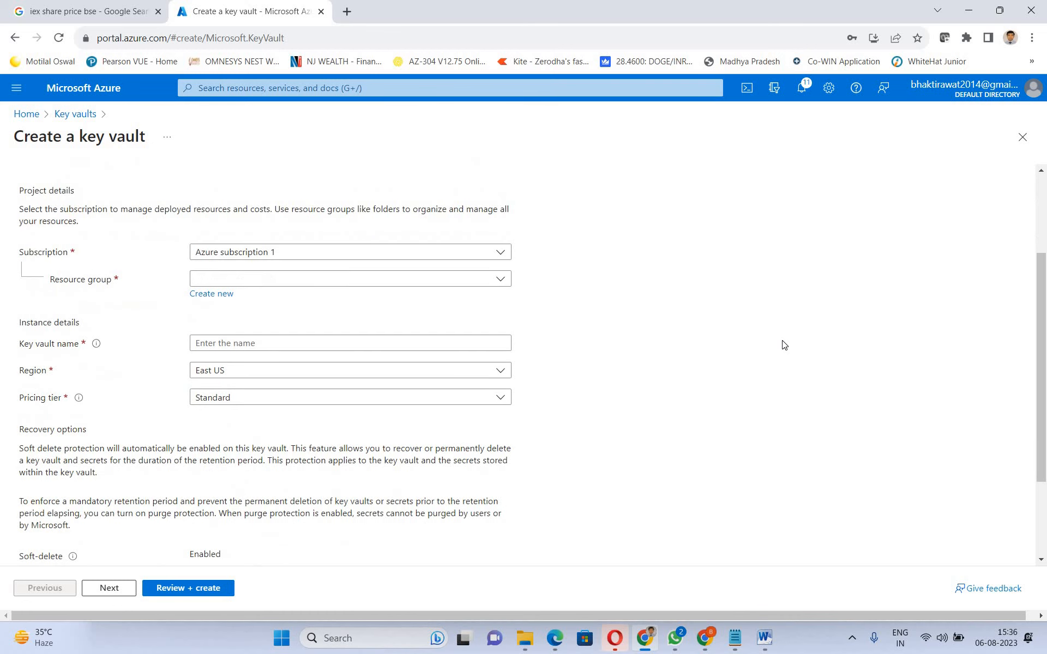
{"action": "scroll", "coordinate": [311, 325], "scroll_direction": "up", "scroll_amount": 1}
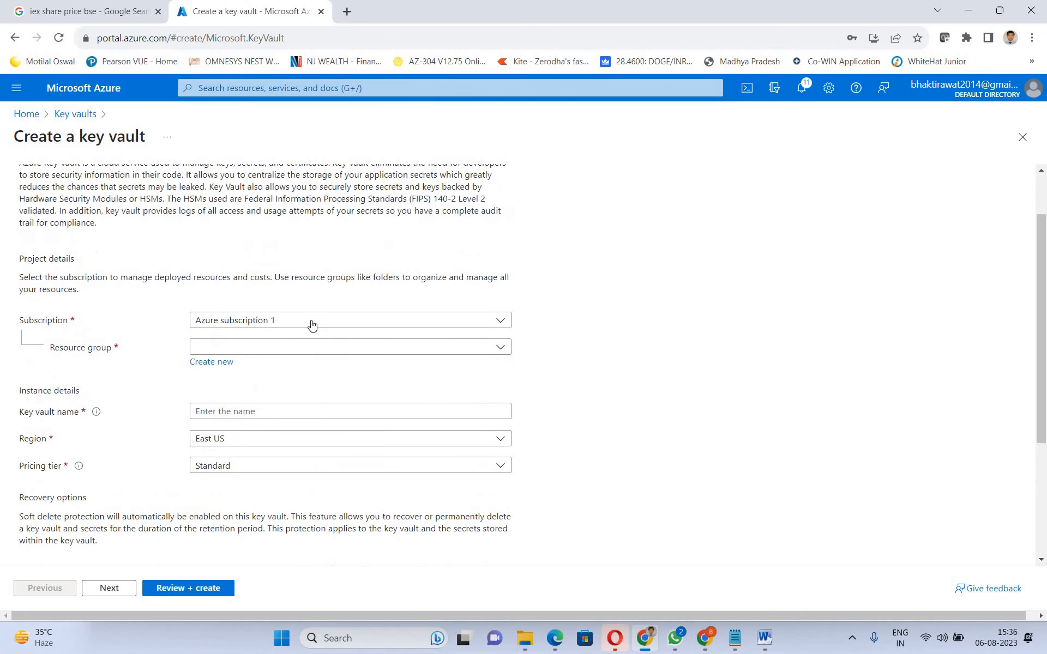
{"action": "left_click", "coordinate": [311, 324]}
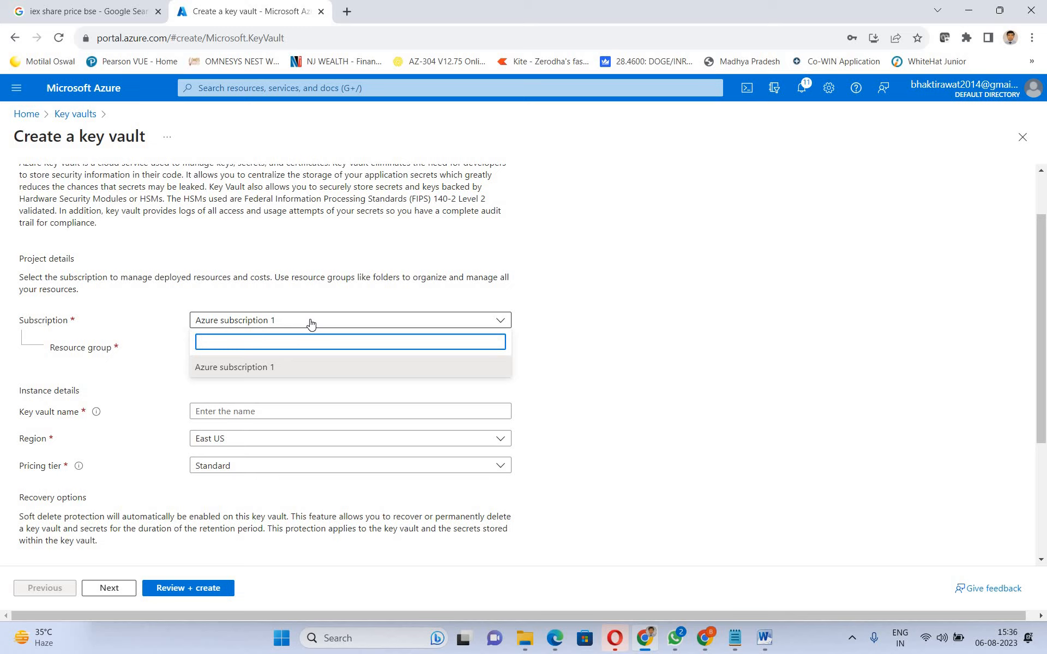
{"action": "left_click", "coordinate": [217, 366]}
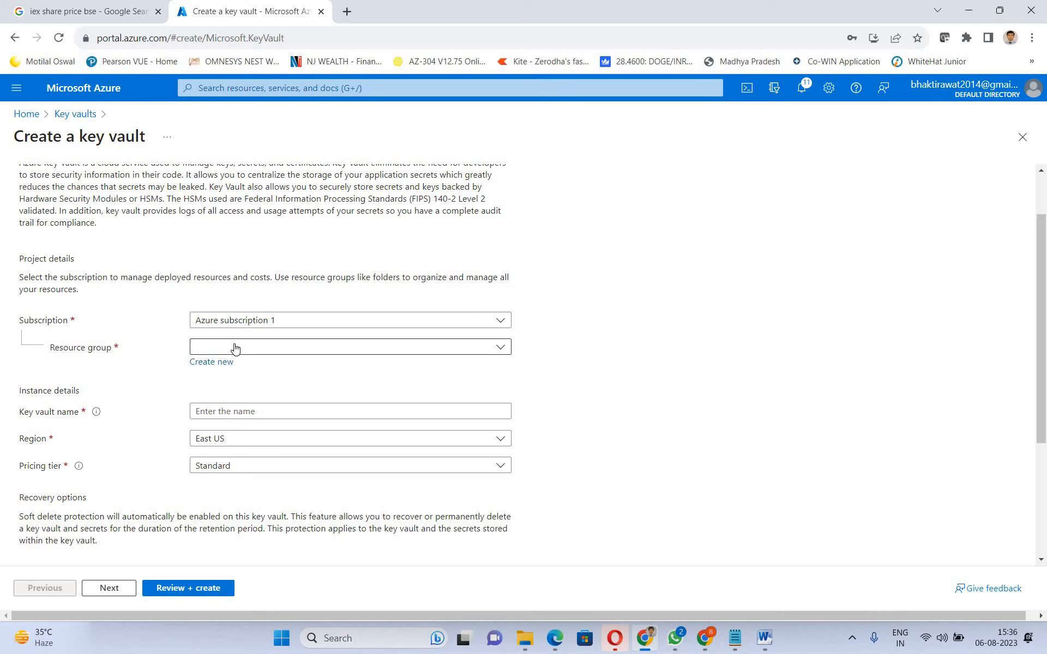
{"action": "left_click", "coordinate": [235, 349]}
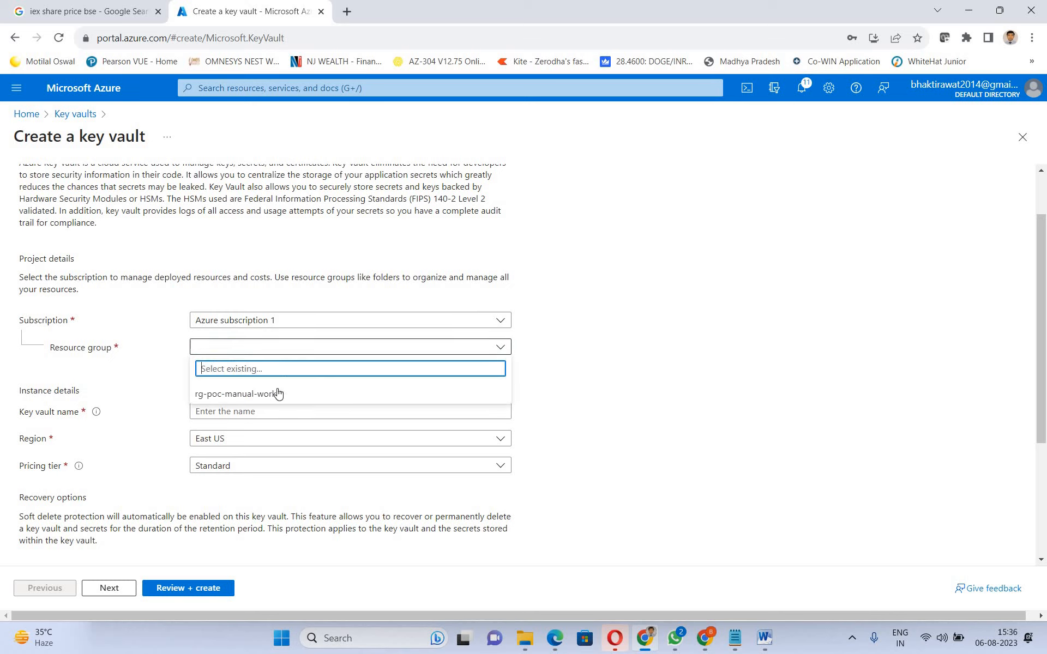
{"action": "left_click", "coordinate": [350, 394]}
Name the key vault kv-education-poc-dev
{"action": "left_click", "coordinate": [220, 410]}
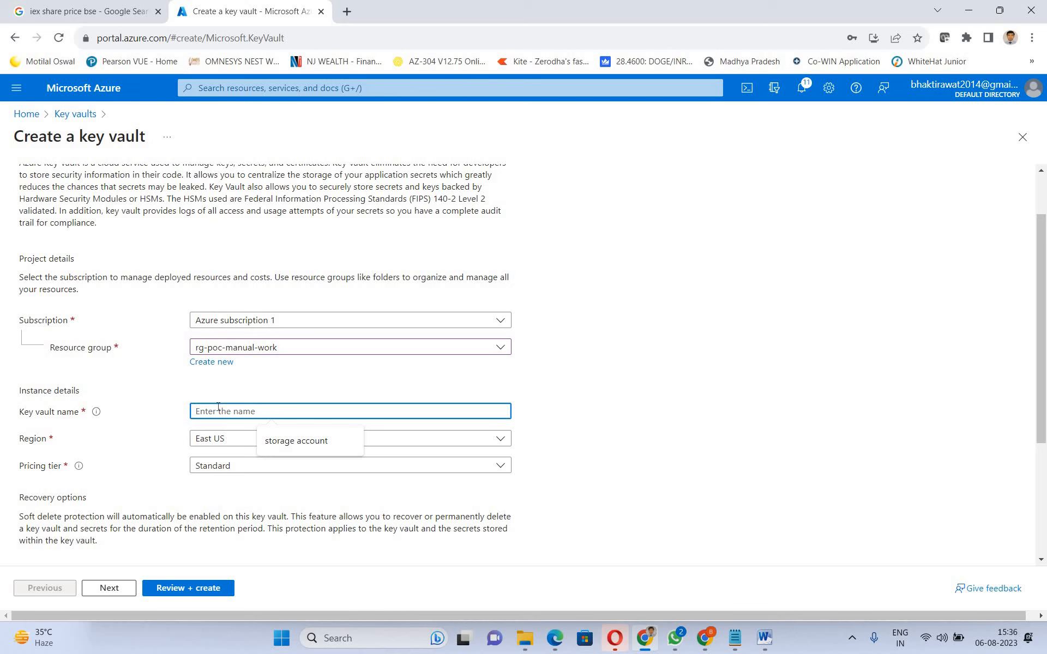
{"action": "type", "text": "kv-"}
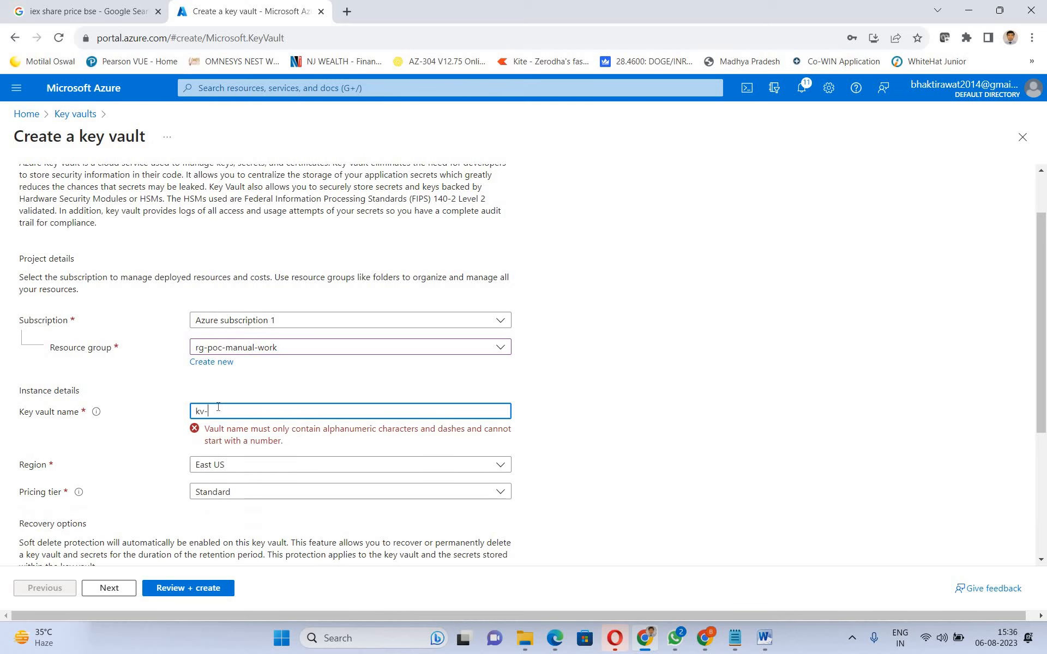
{"action": "type", "text": "ed"}
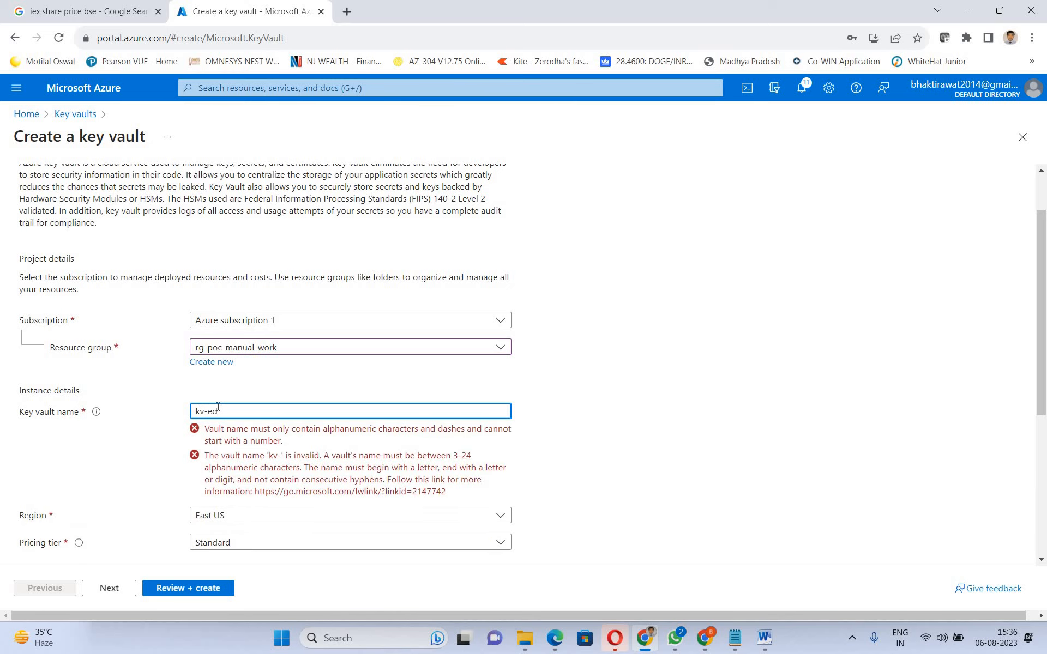
{"action": "type", "text": "ucation-"}
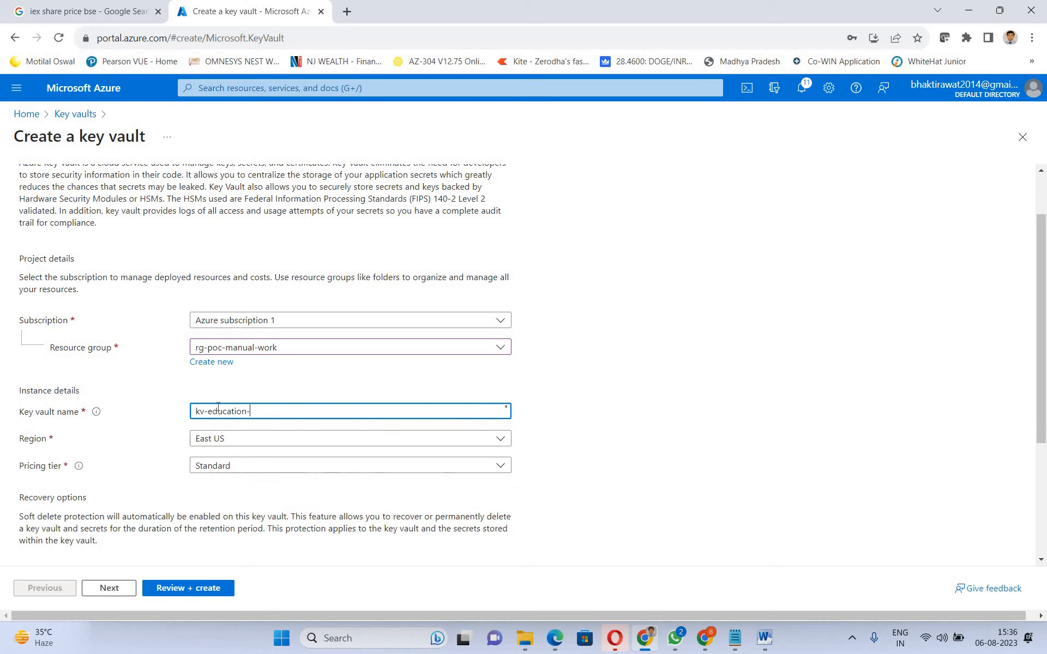
{"action": "type", "text": "poc-dev"}
Filter the available regions for India and set the key vault's region to West India
{"action": "left_click", "coordinate": [295, 446]}
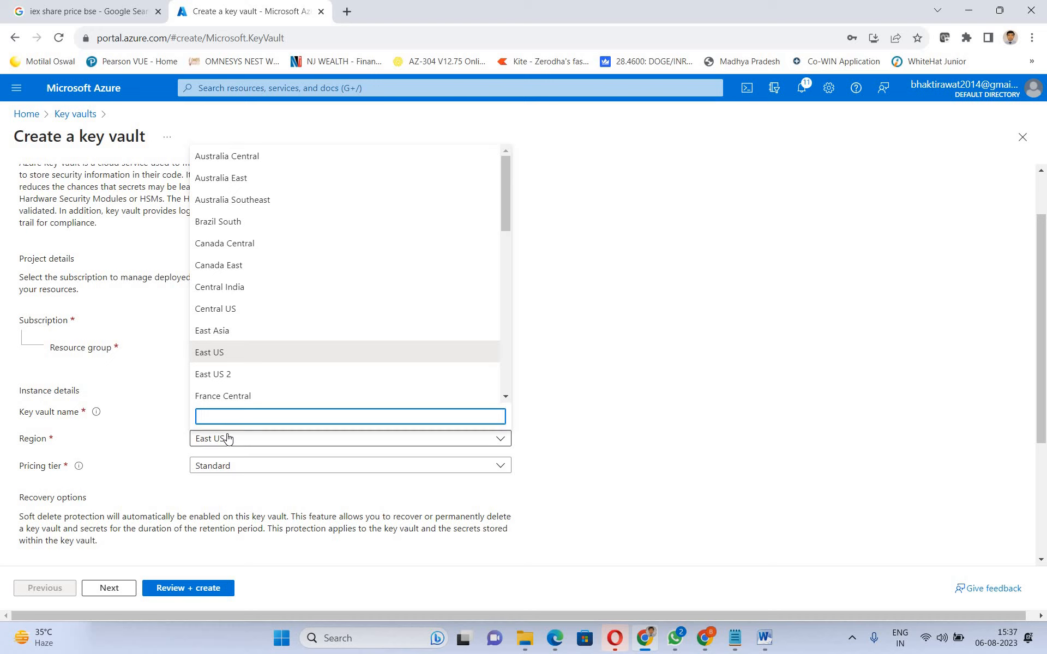
{"action": "type", "text": "ind"}
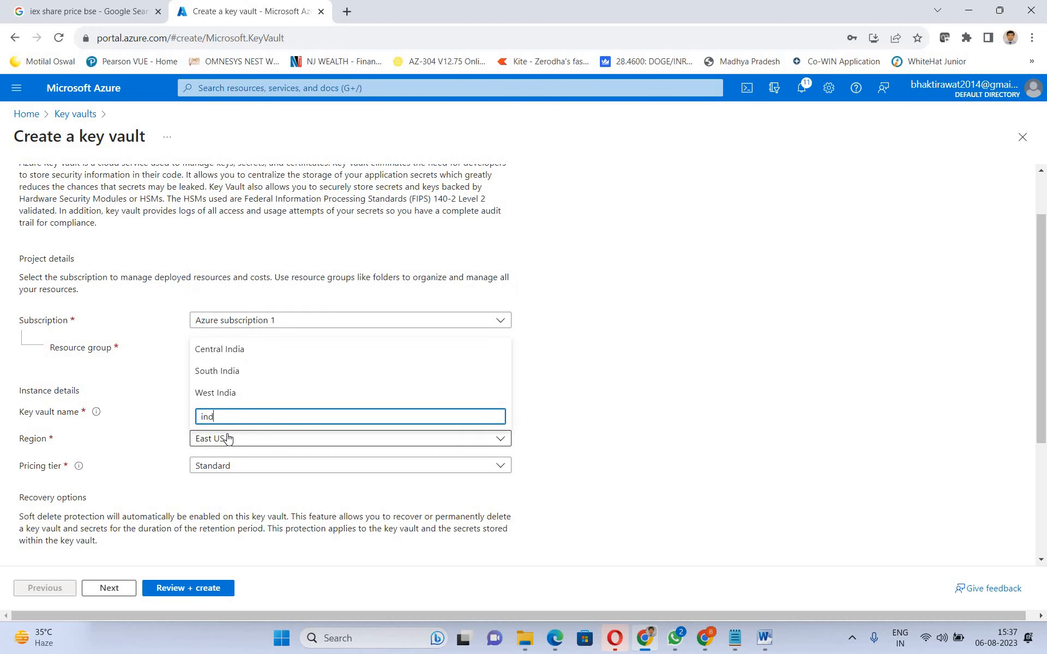
{"action": "key", "text": "BackSpace"}
{"action": "key", "text": "BackSpace"}
{"action": "key", "text": "BackSpace"}
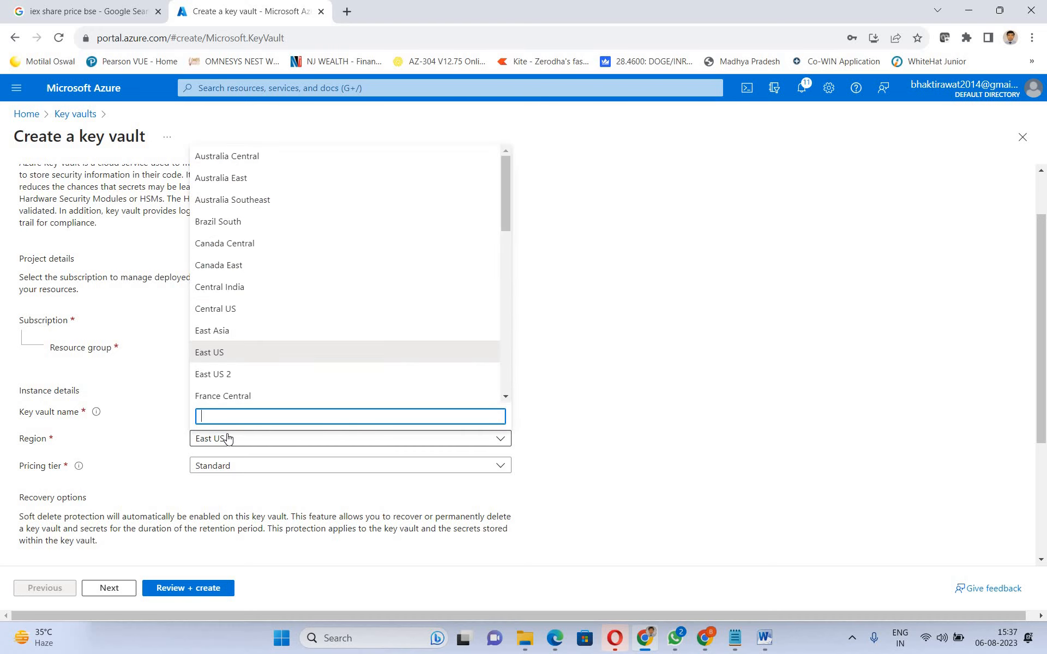
{"action": "type", "text": "Ind"}
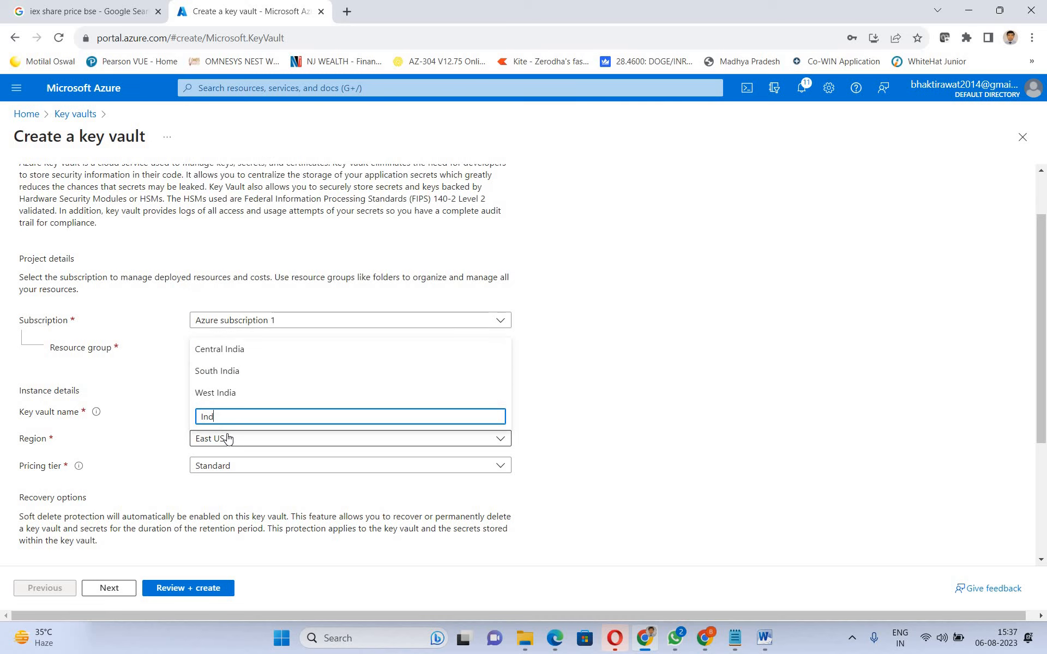
{"action": "left_click", "coordinate": [226, 393]}
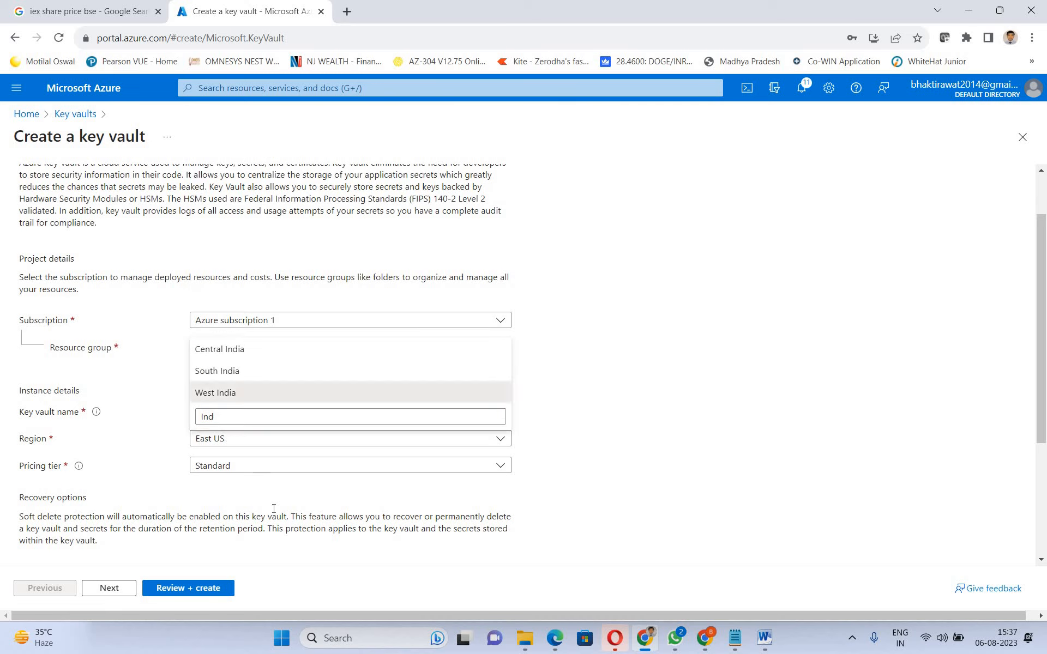
Keep the Standard pricing tier and the default recovery options, and proceed to the access configuration
{"action": "left_click", "coordinate": [234, 470]}
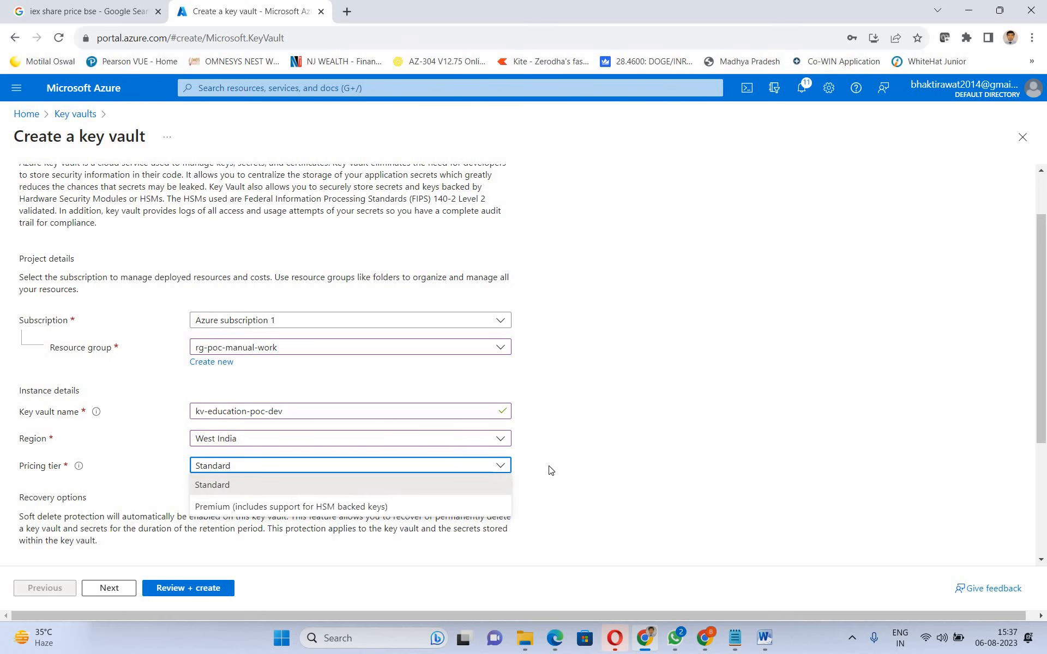
{"action": "left_click", "coordinate": [606, 468]}
{"action": "scroll", "coordinate": [607, 452], "scroll_direction": "down", "scroll_amount": 3}
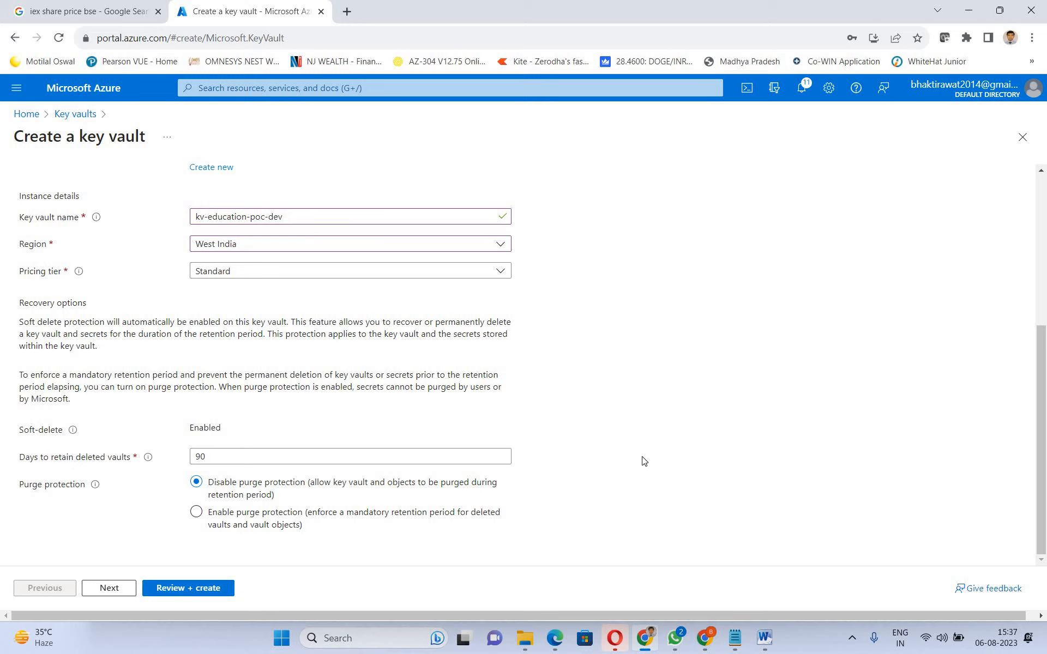
{"action": "left_click", "coordinate": [107, 592]}
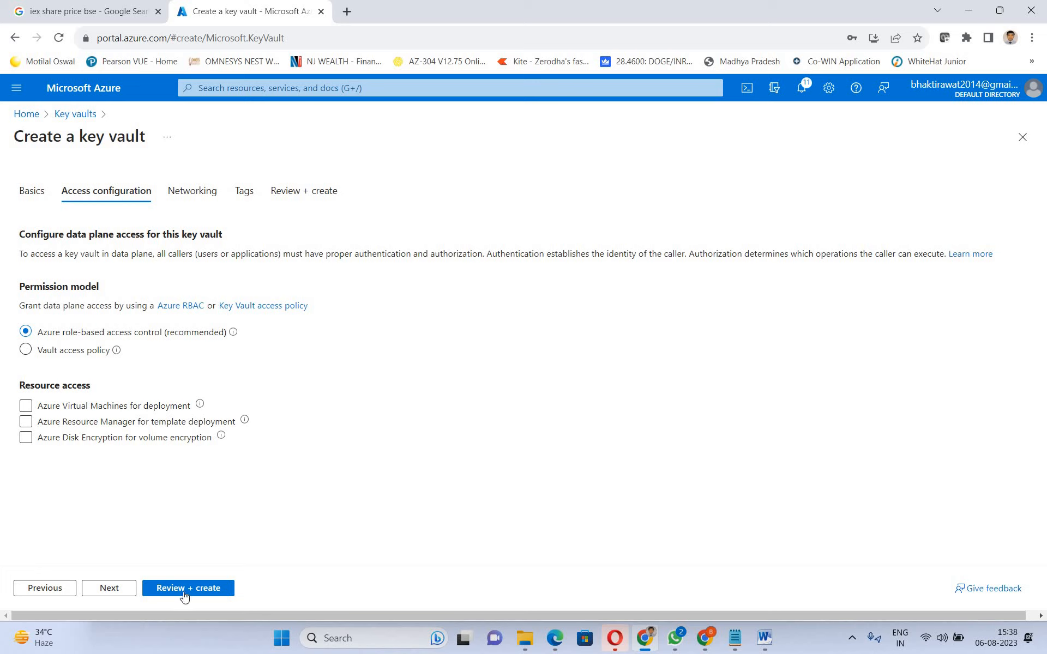
Accept Azure role-based access control and public access from all networks, and proceed to the key vault's tags
{"action": "left_click", "coordinate": [115, 594]}
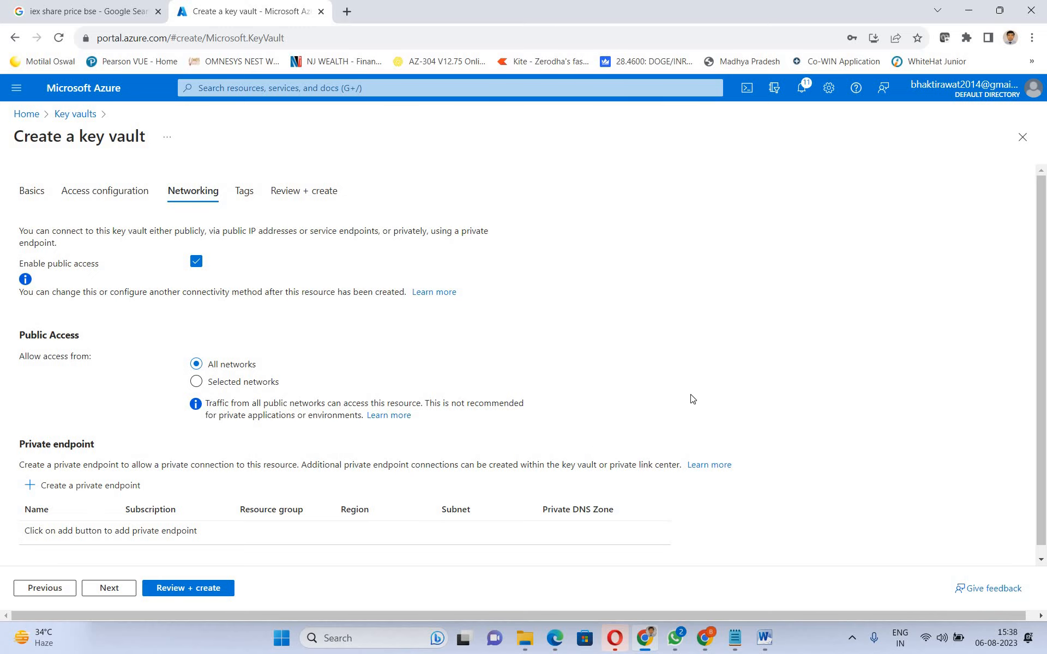
{"action": "scroll", "coordinate": [88, 542], "scroll_direction": "down", "scroll_amount": 1}
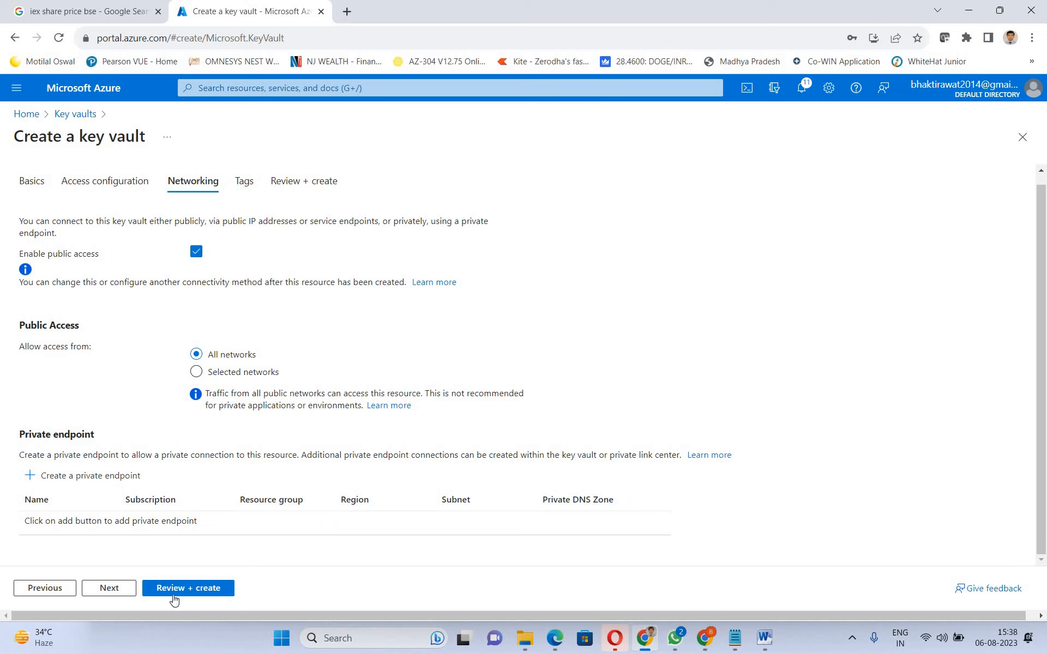
{"action": "left_click", "coordinate": [109, 588]}
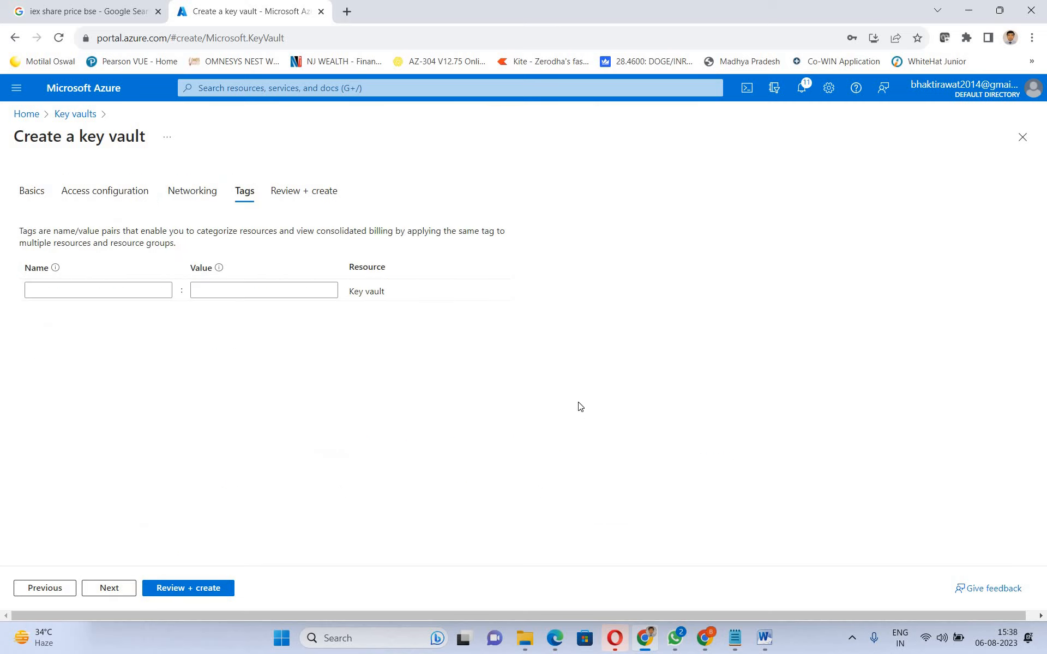
Add a tag named product with the value education to the key vault
{"action": "left_click", "coordinate": [93, 289]}
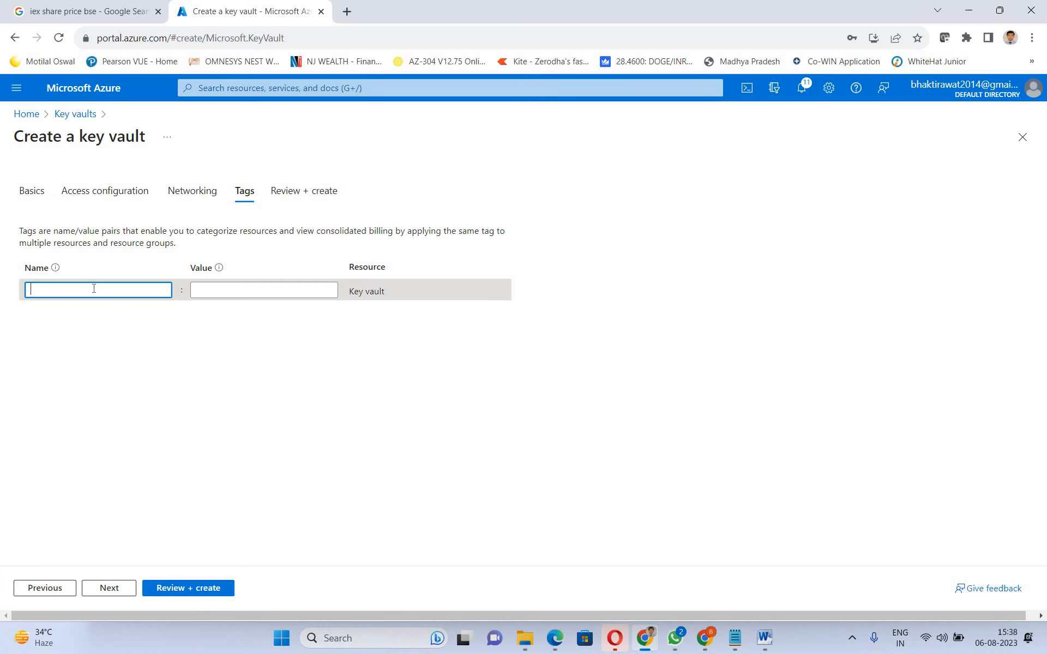
{"action": "type", "text": "pro"}
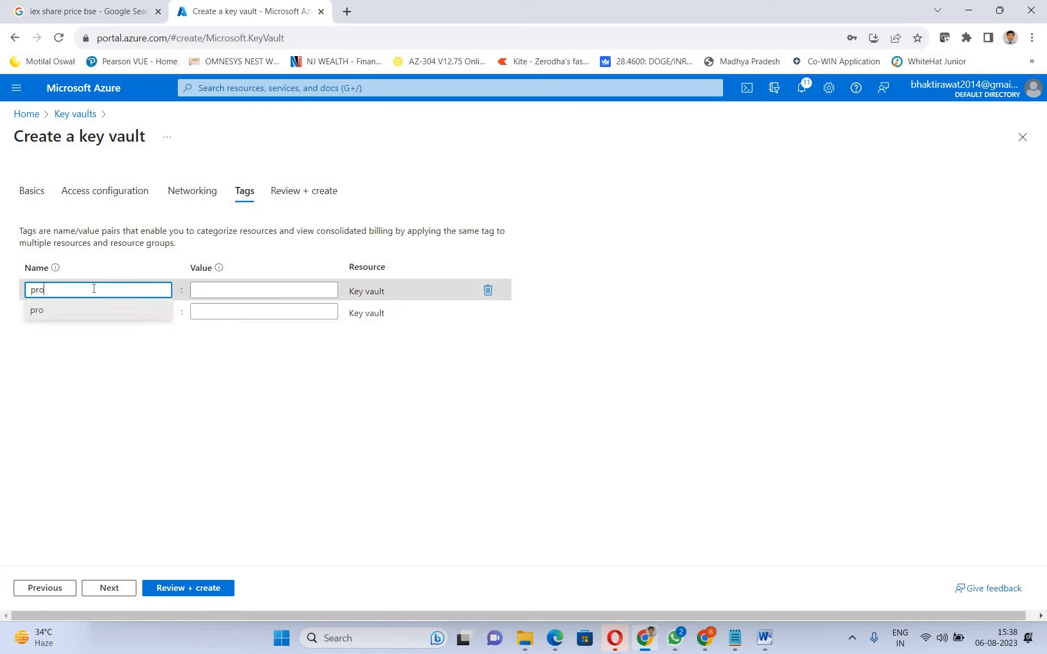
{"action": "type", "text": "duct"}
{"action": "left_click", "coordinate": [213, 295]}
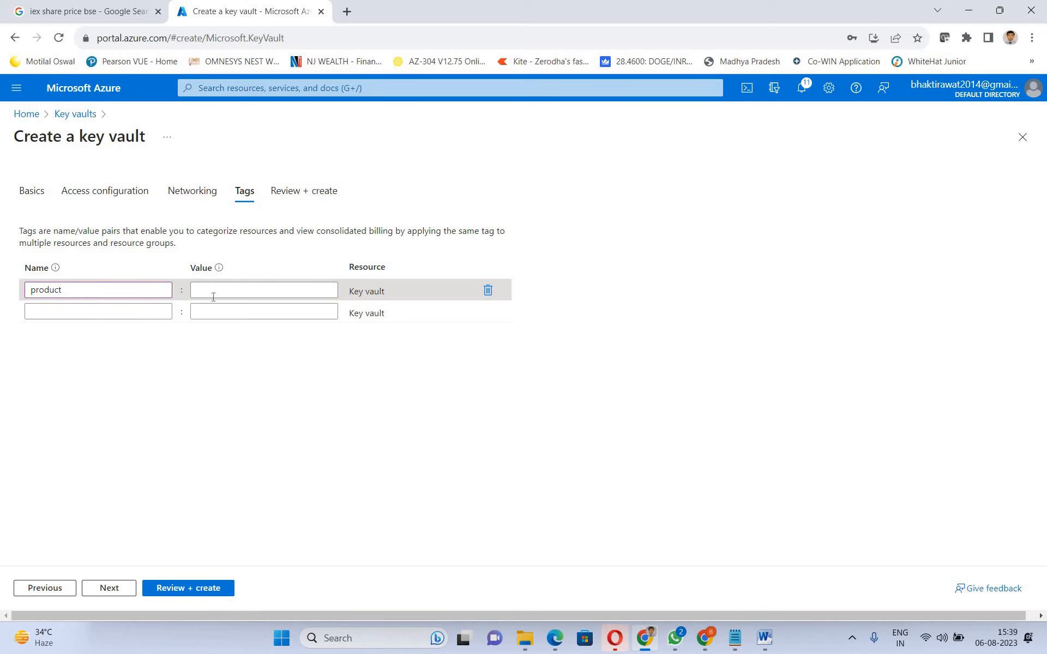
{"action": "type", "text": "ed"}
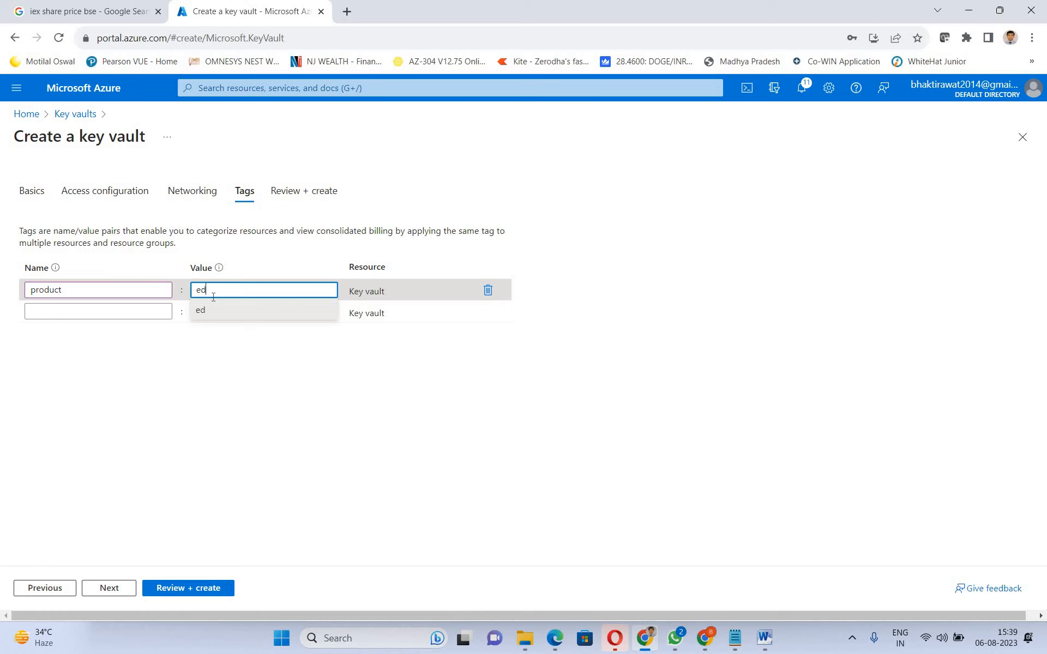
{"action": "type", "text": "ucation"}
Add a second tag named service with the value function app
{"action": "left_click", "coordinate": [91, 310]}
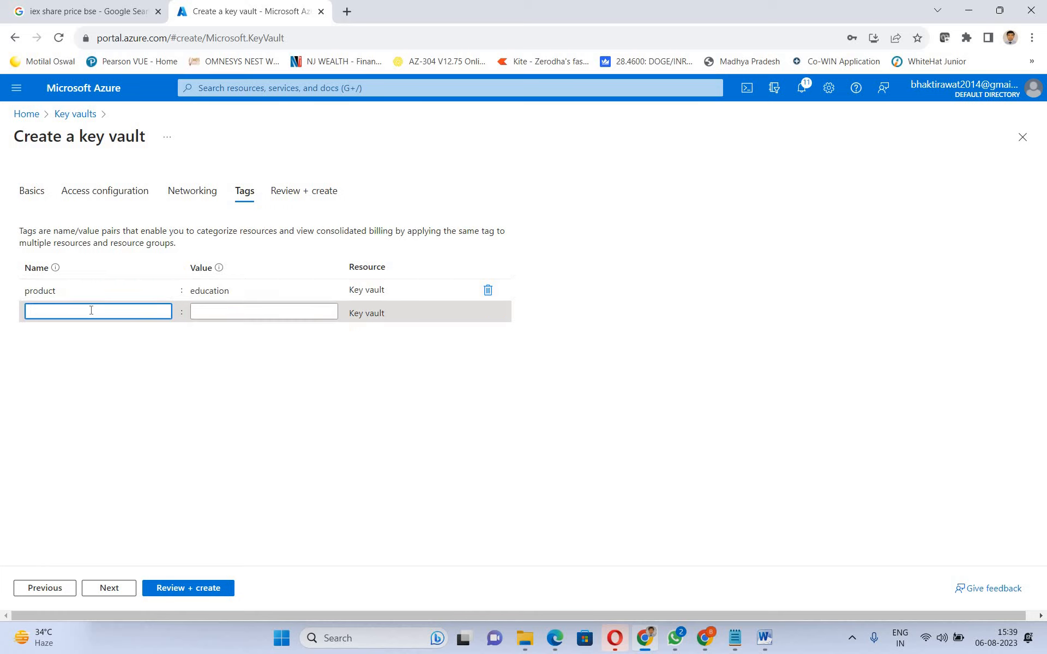
{"action": "type", "text": "service"}
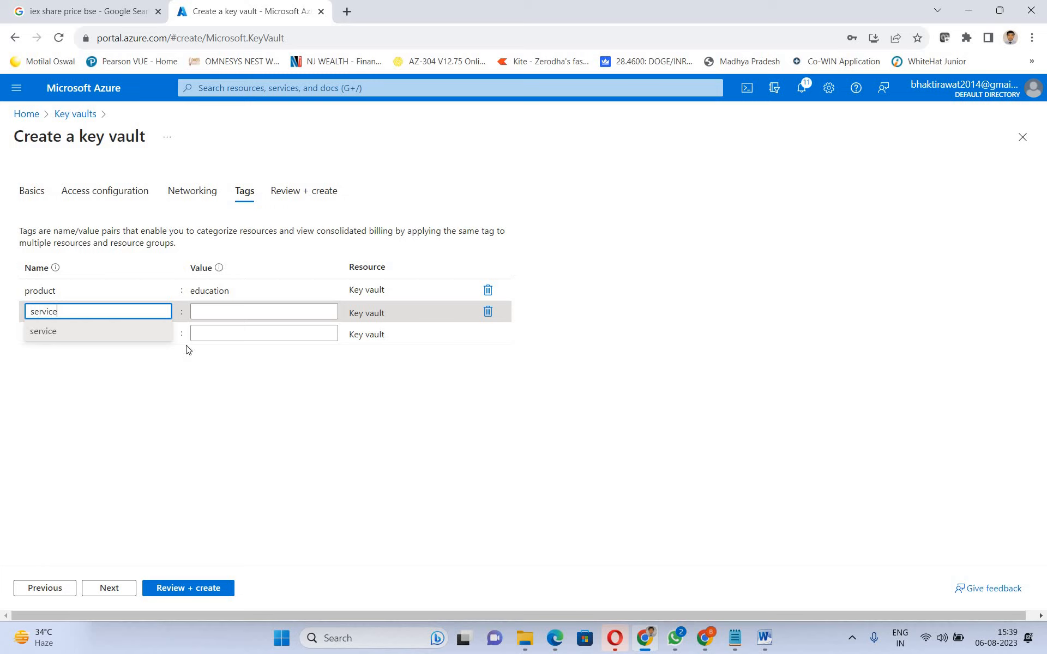
{"action": "left_click", "coordinate": [234, 312]}
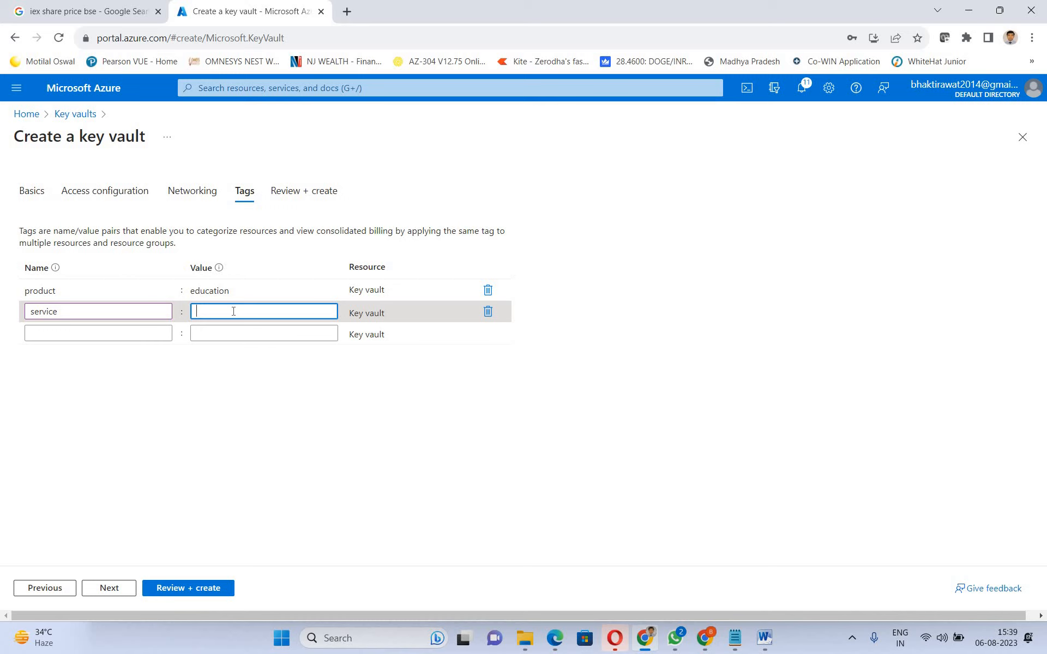
{"action": "type", "text": "function app"}
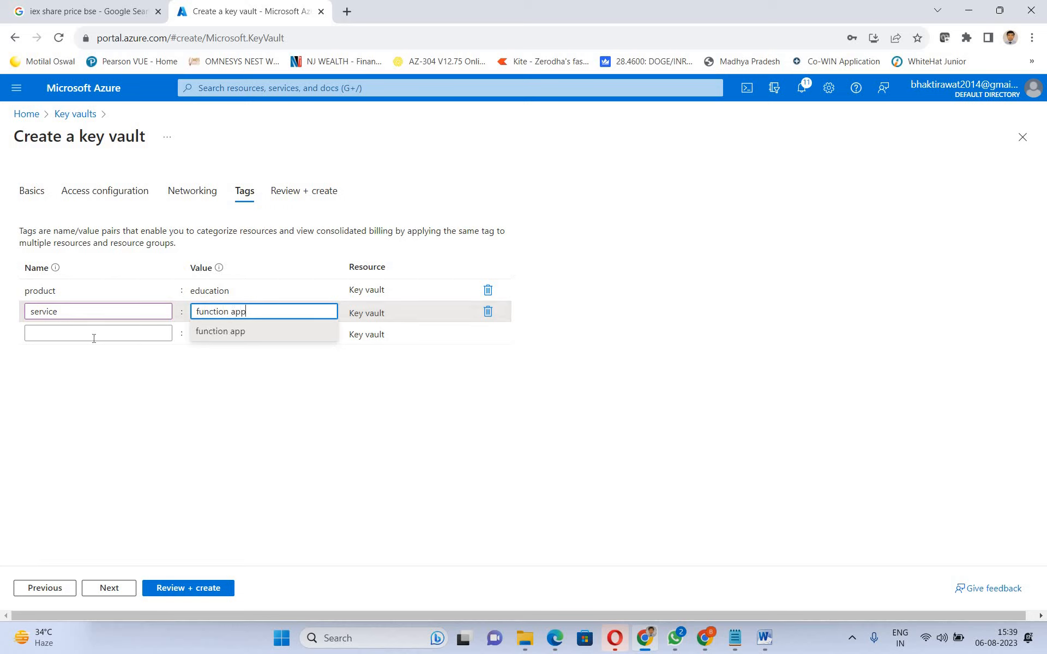
Add a third tag named env with the value dev to the key vault
{"action": "left_click", "coordinate": [94, 339]}
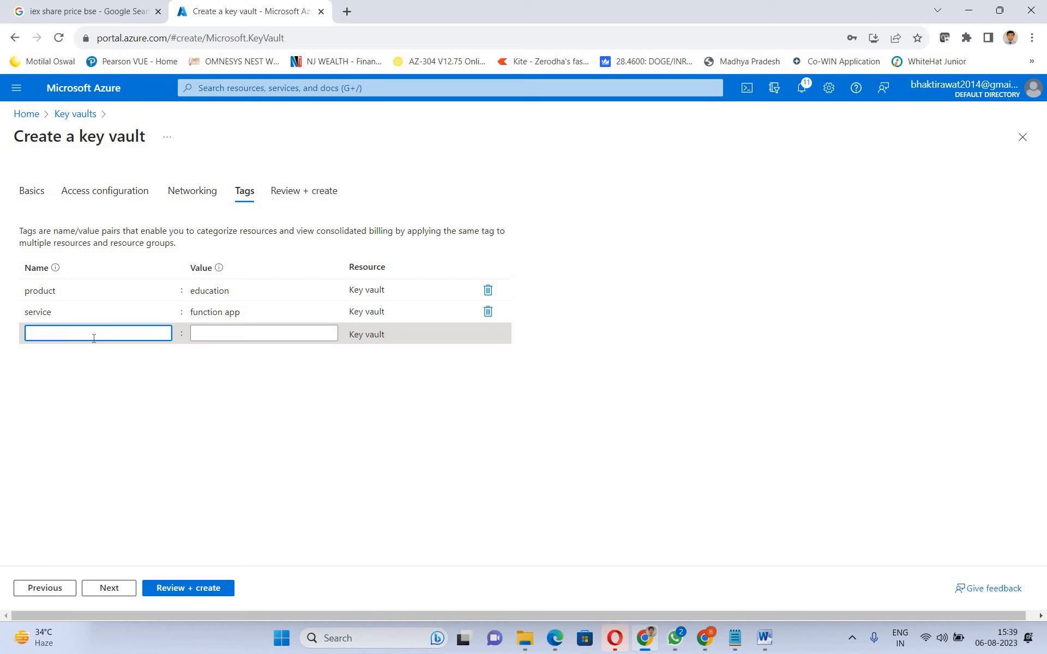
{"action": "type", "text": "env"}
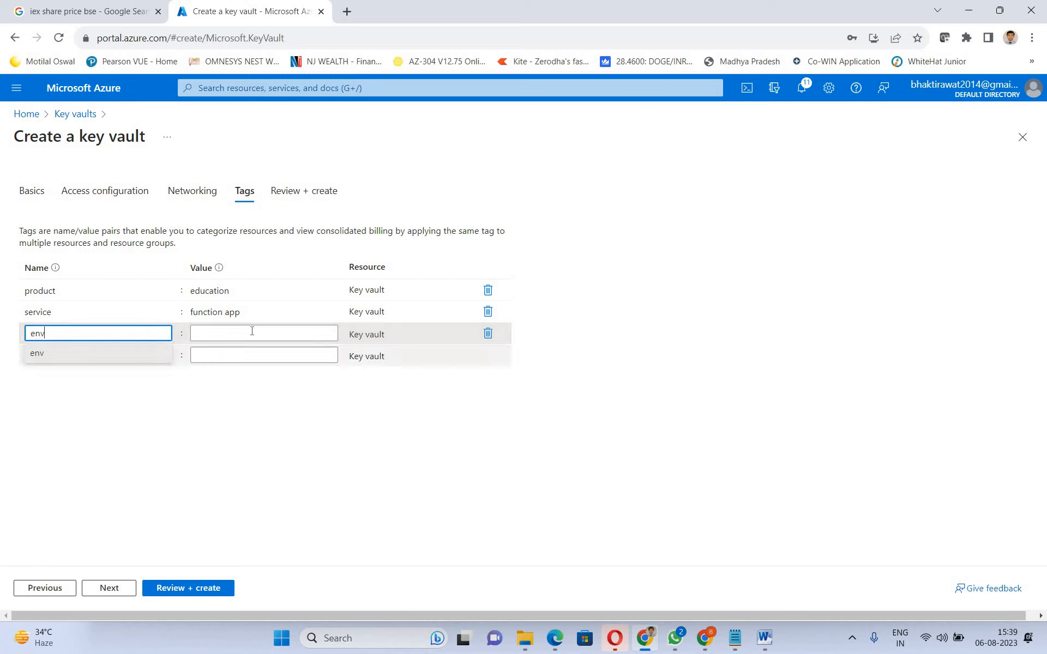
{"action": "left_click", "coordinate": [252, 332]}
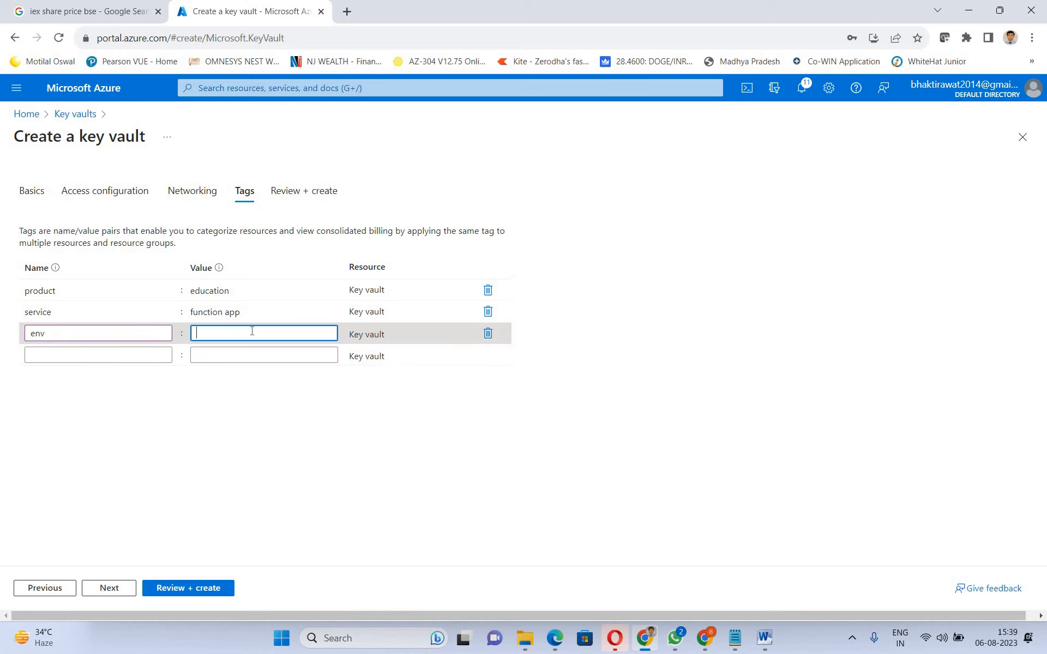
{"action": "type", "text": "dev"}
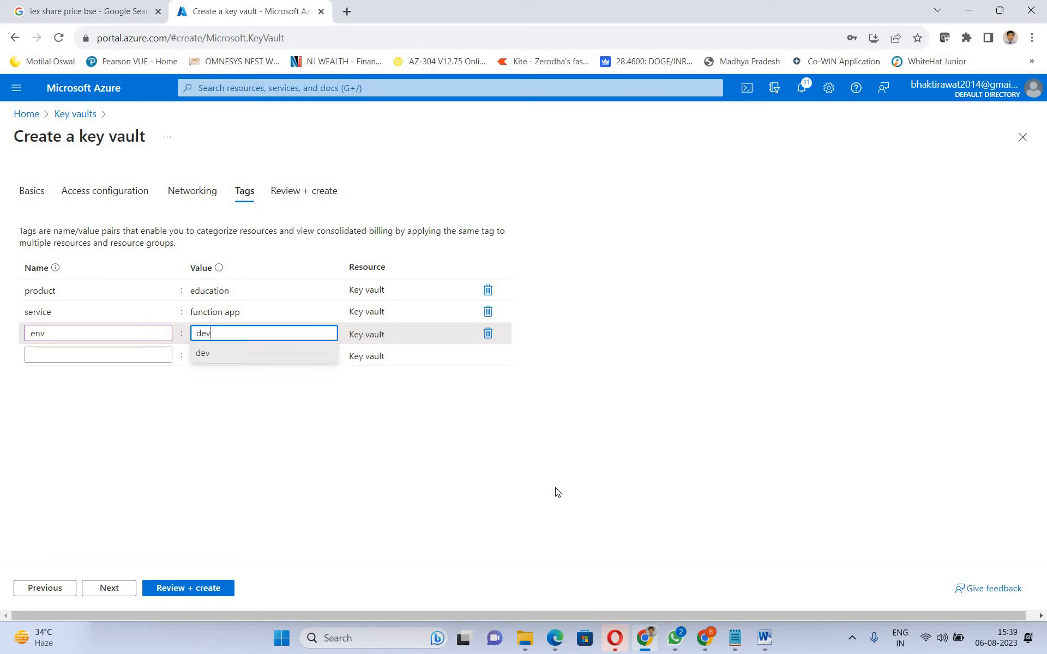
{"action": "left_click", "coordinate": [556, 492]}
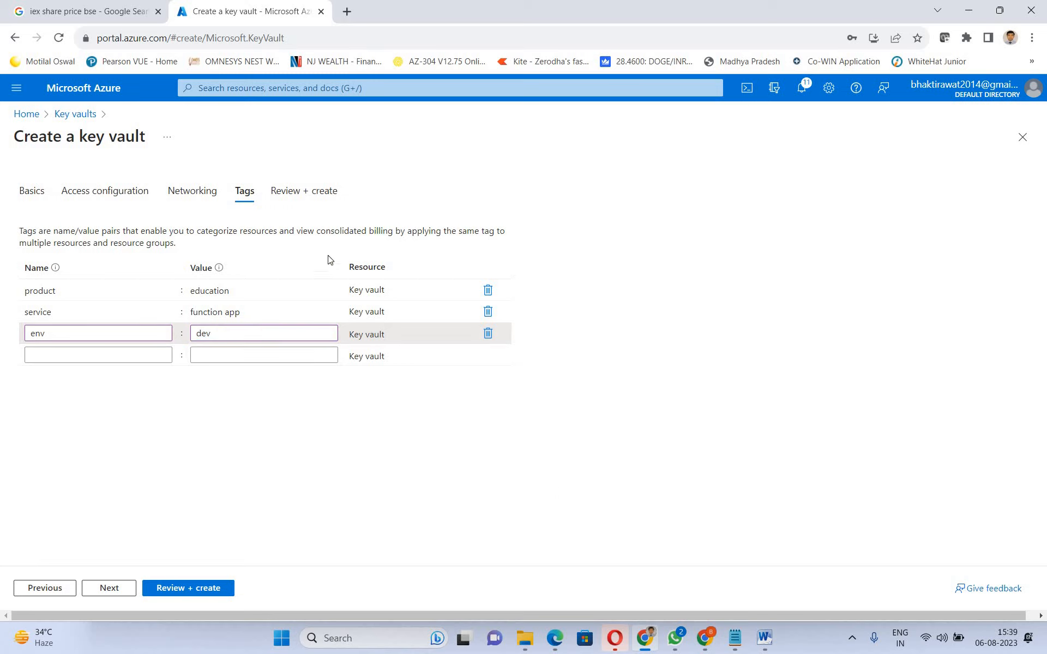
Review the key vault's configuration summary from the basics through the tags, and create the vault
{"action": "left_click", "coordinate": [107, 591]}
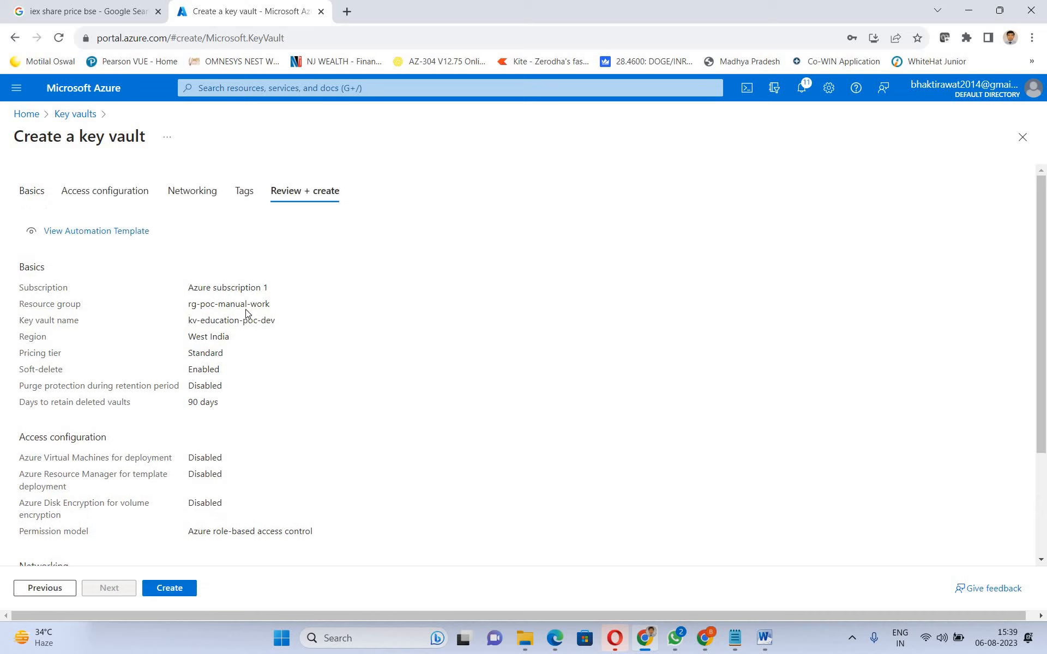
{"action": "left_click_drag", "start_coordinate": [186, 286], "coordinate": [305, 278]}
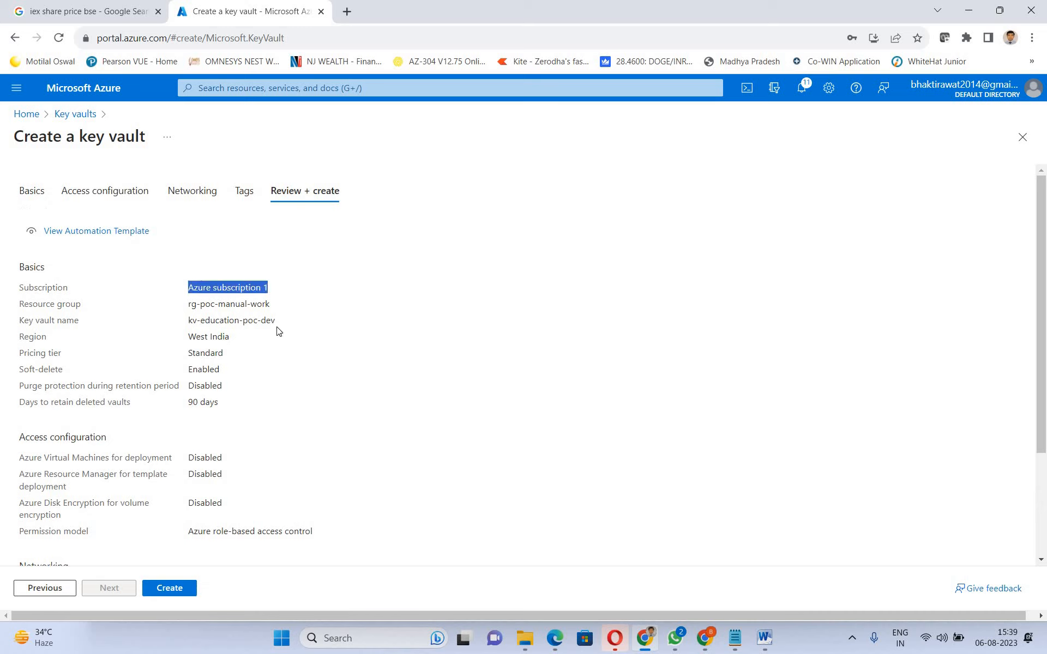
{"action": "double_click", "coordinate": [269, 321]}
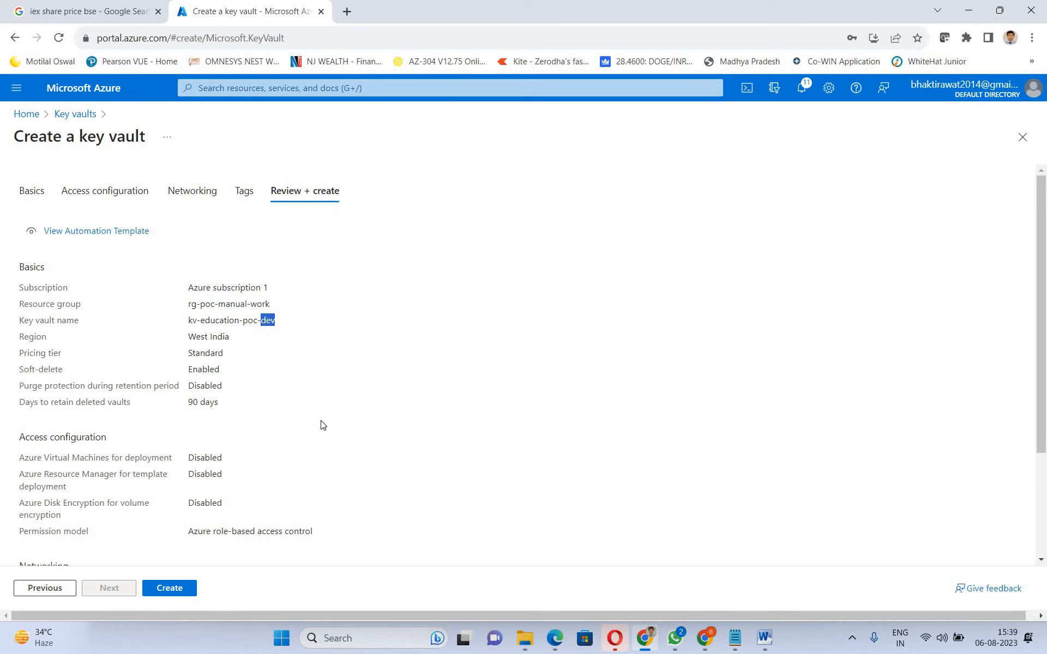
{"action": "scroll", "coordinate": [405, 382], "scroll_direction": "down", "scroll_amount": 3}
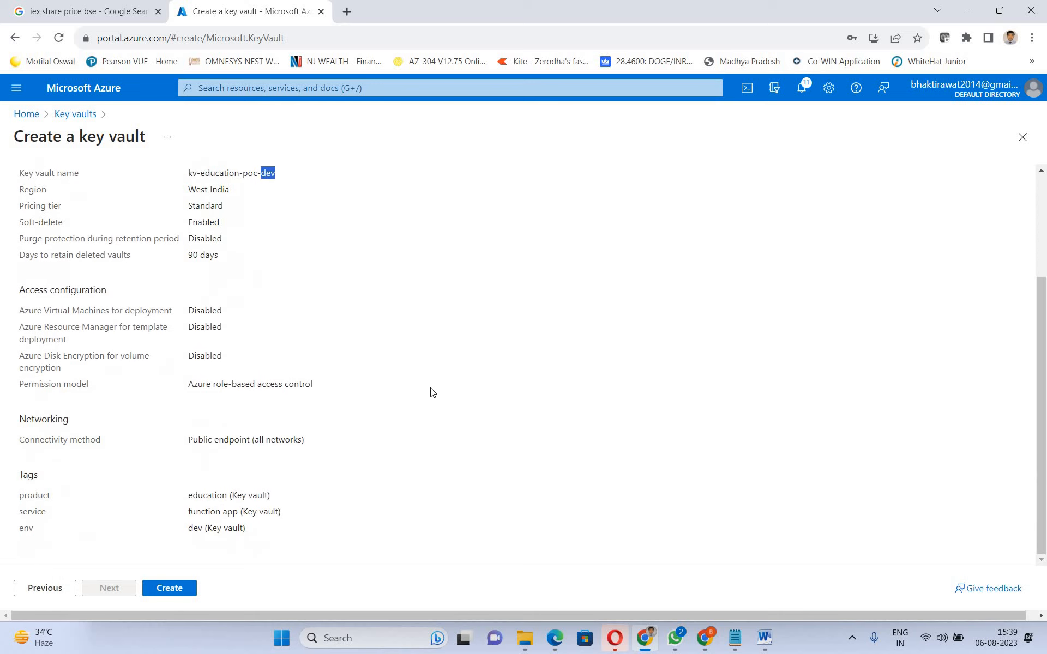
{"action": "scroll", "coordinate": [437, 393], "scroll_direction": "up", "scroll_amount": 3}
{"action": "scroll", "coordinate": [283, 584], "scroll_direction": "down", "scroll_amount": 3}
{"action": "left_click", "coordinate": [175, 594]}
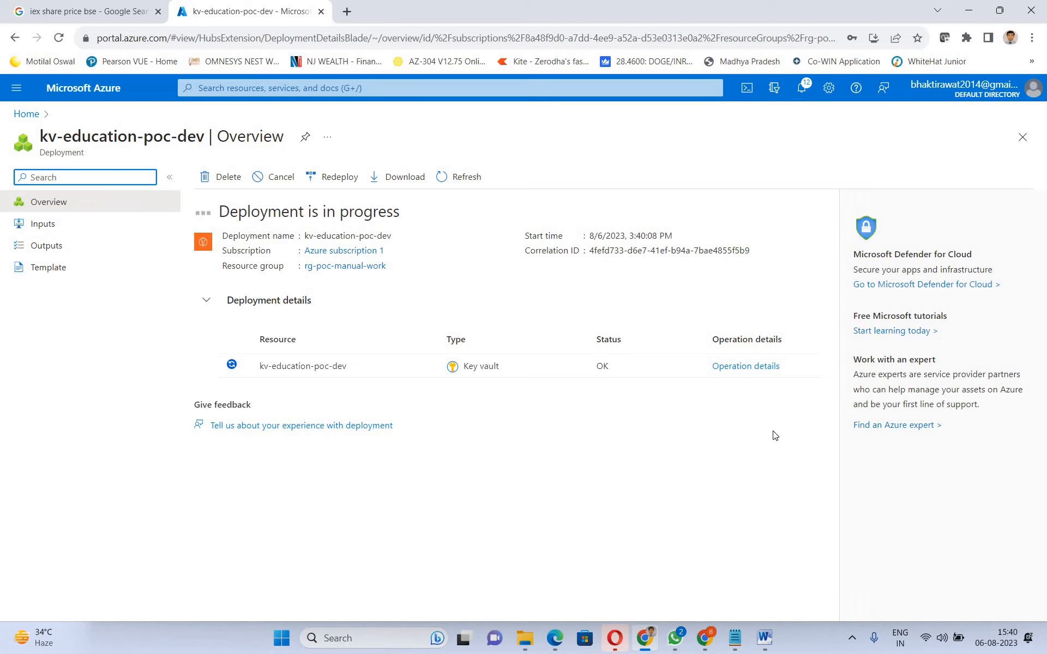
Open the deployed kv-education-poc-dev key vault and look over its available management sections
{"action": "left_click", "coordinate": [778, 465]}
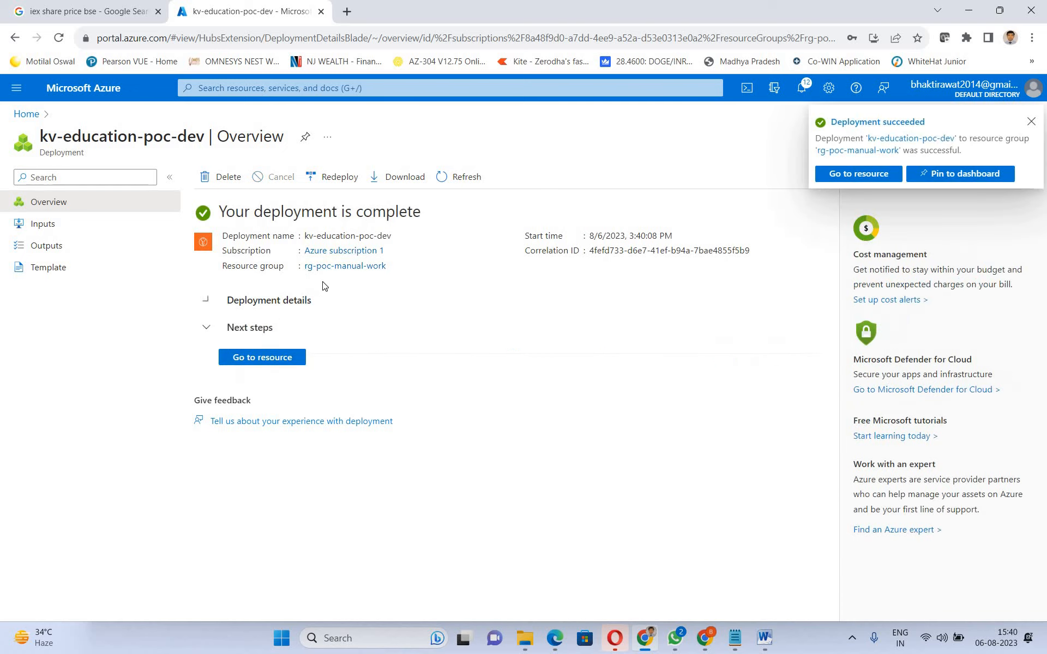
{"action": "left_click", "coordinate": [261, 358]}
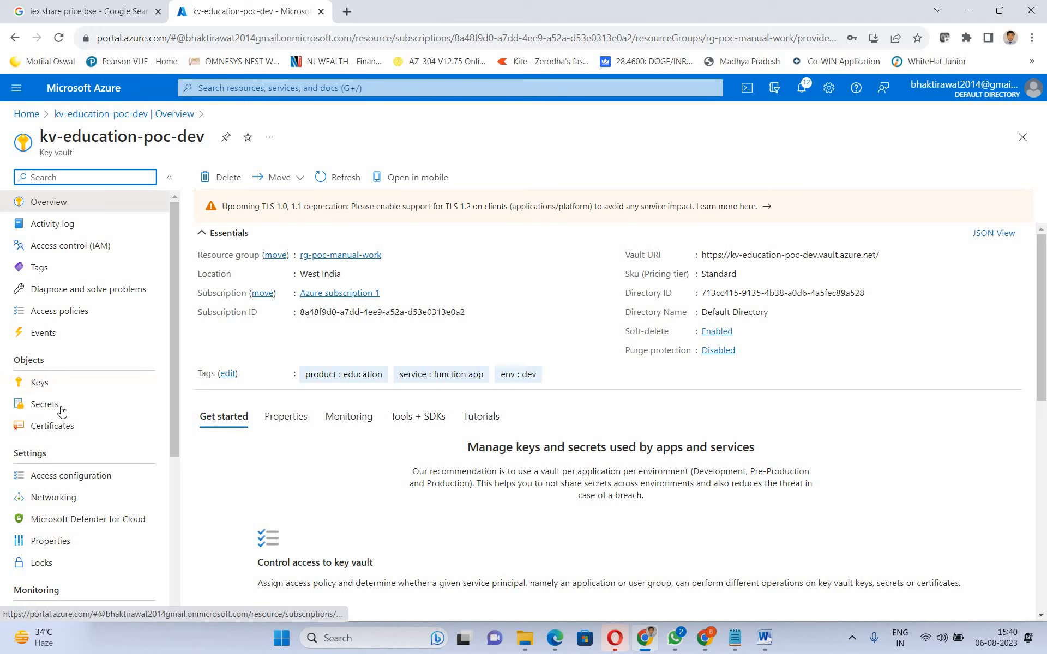
{"action": "left_click_drag", "start_coordinate": [175, 342], "coordinate": [185, 385]}
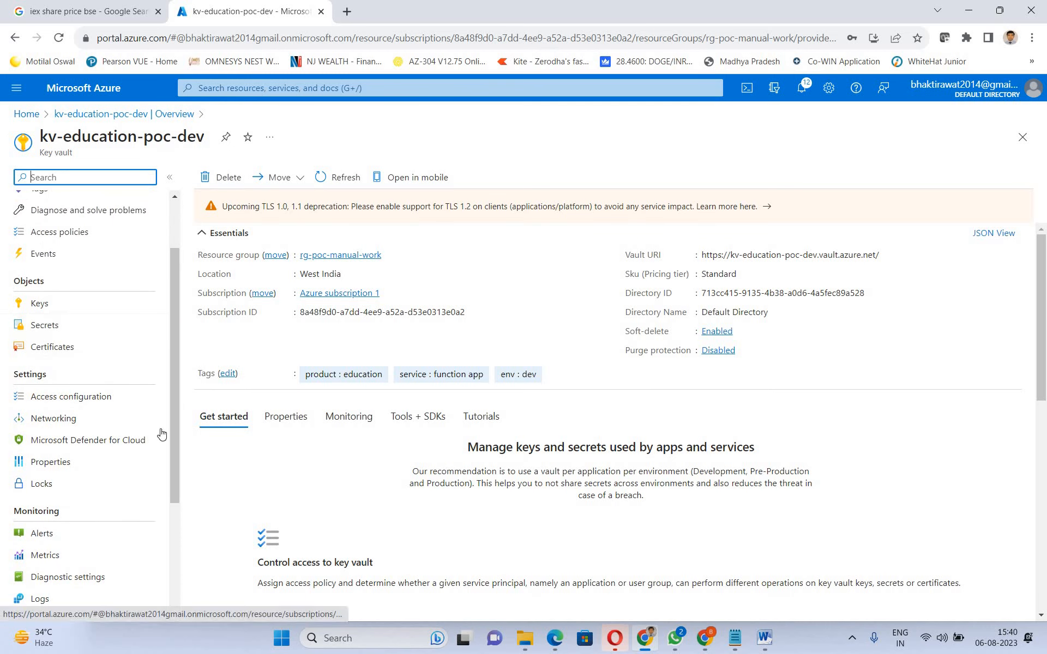
{"action": "left_click_drag", "start_coordinate": [178, 481], "coordinate": [178, 434]}
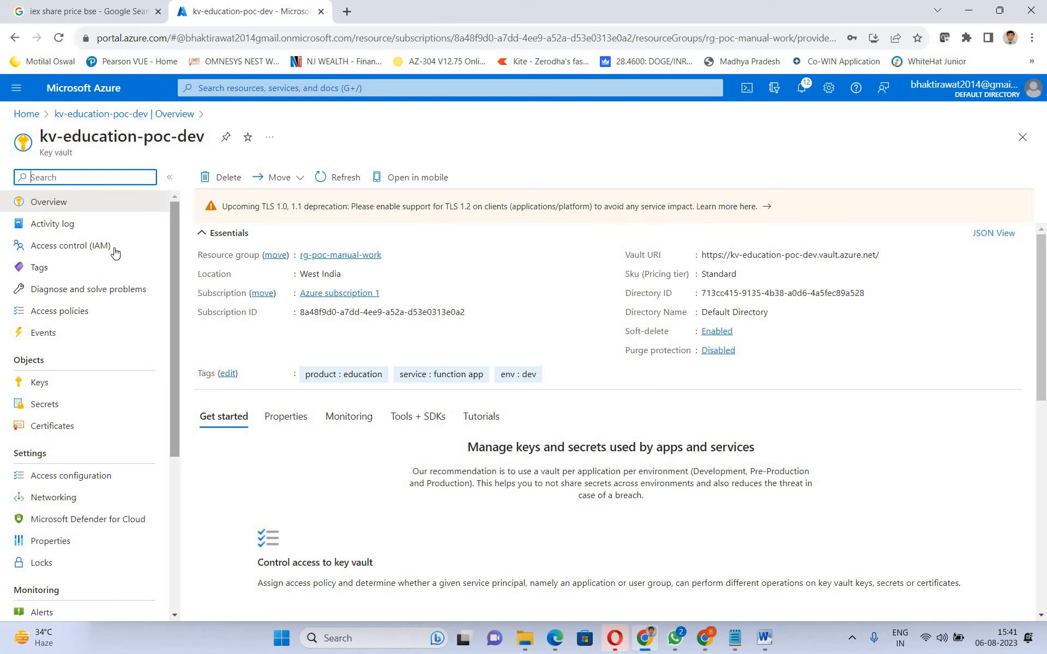
Start a new role assignment in the vault's access control and choose the Key Vault Administrator role
{"action": "left_click", "coordinate": [86, 247]}
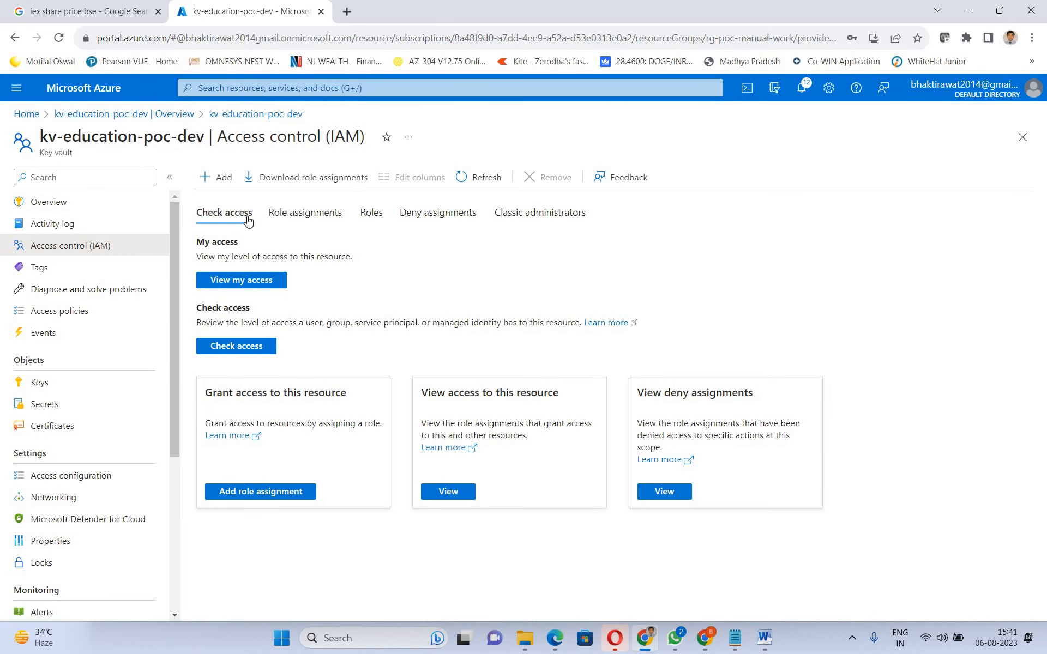
{"action": "left_click", "coordinate": [225, 179]}
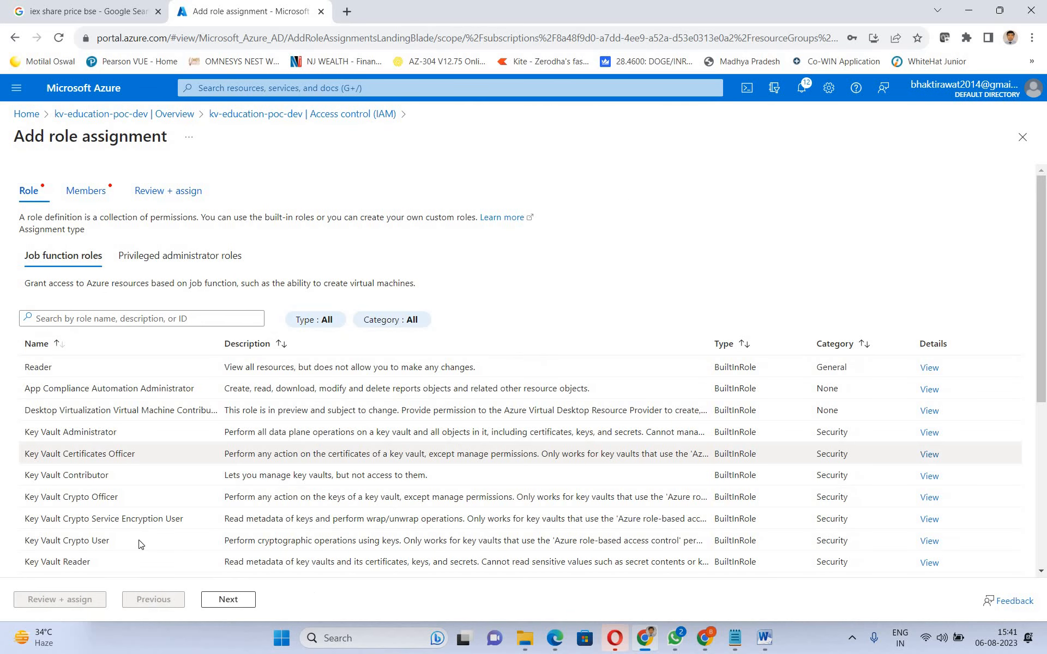
{"action": "left_click", "coordinate": [69, 319]}
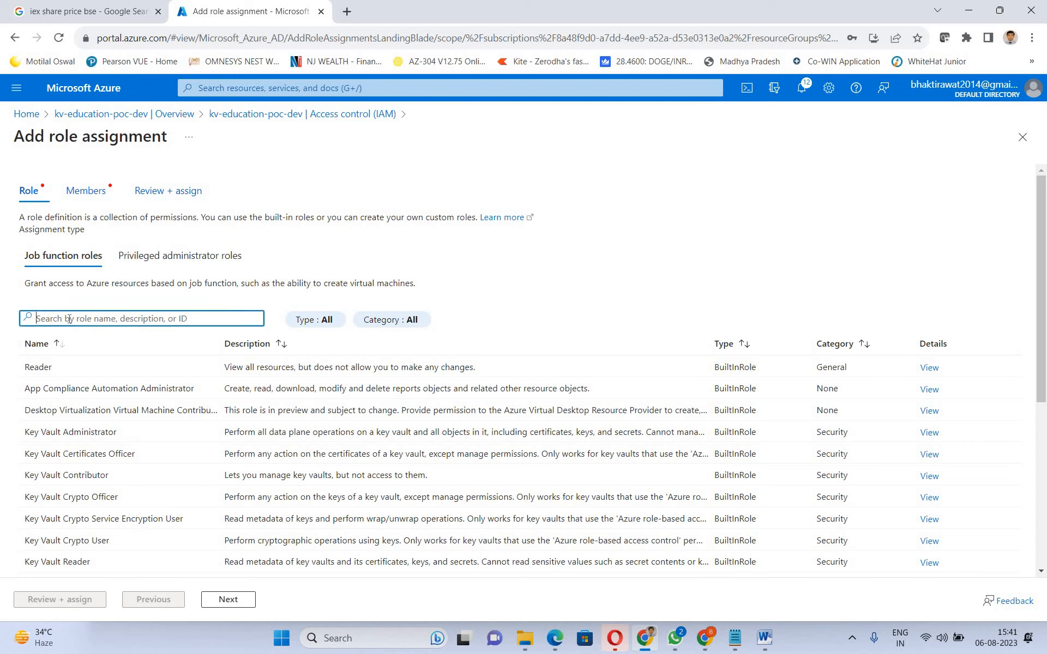
{"action": "left_click", "coordinate": [112, 432]}
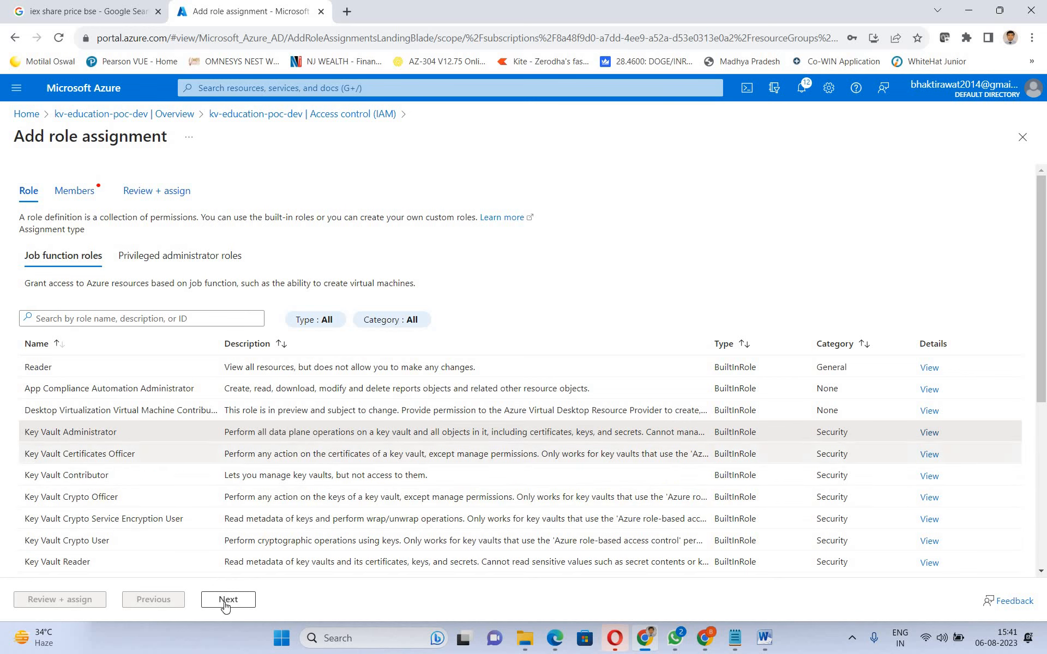
{"action": "left_click", "coordinate": [252, 600]}
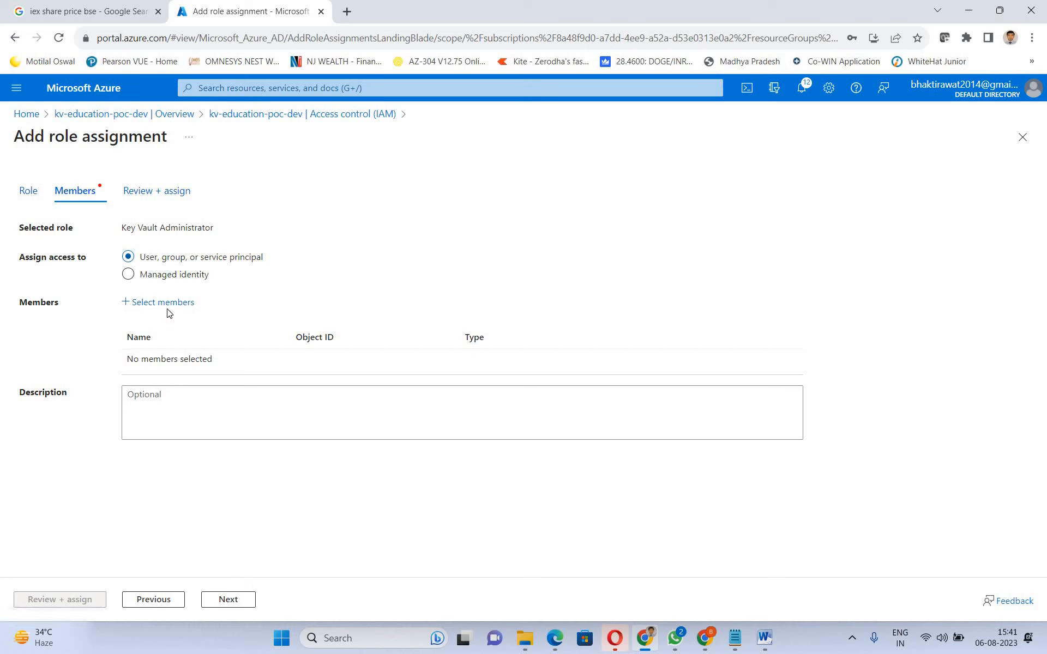
Select the directory's non-guest user as the member and assign the Key Vault Administrator role
{"action": "left_click", "coordinate": [180, 303]}
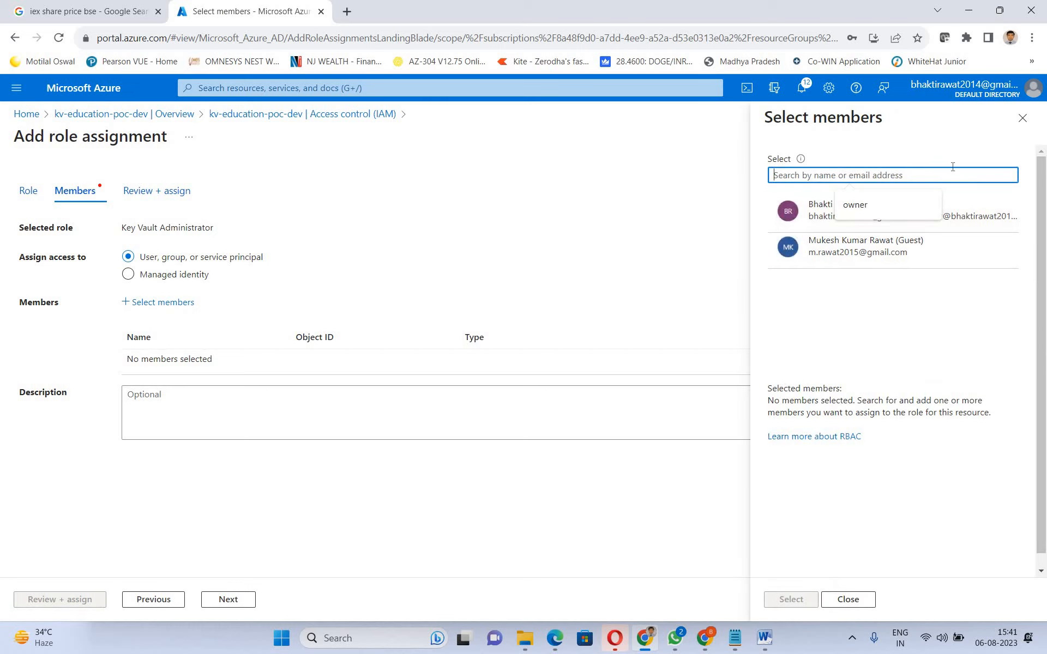
{"action": "left_click", "coordinate": [820, 214]}
{"action": "left_click", "coordinate": [797, 602]}
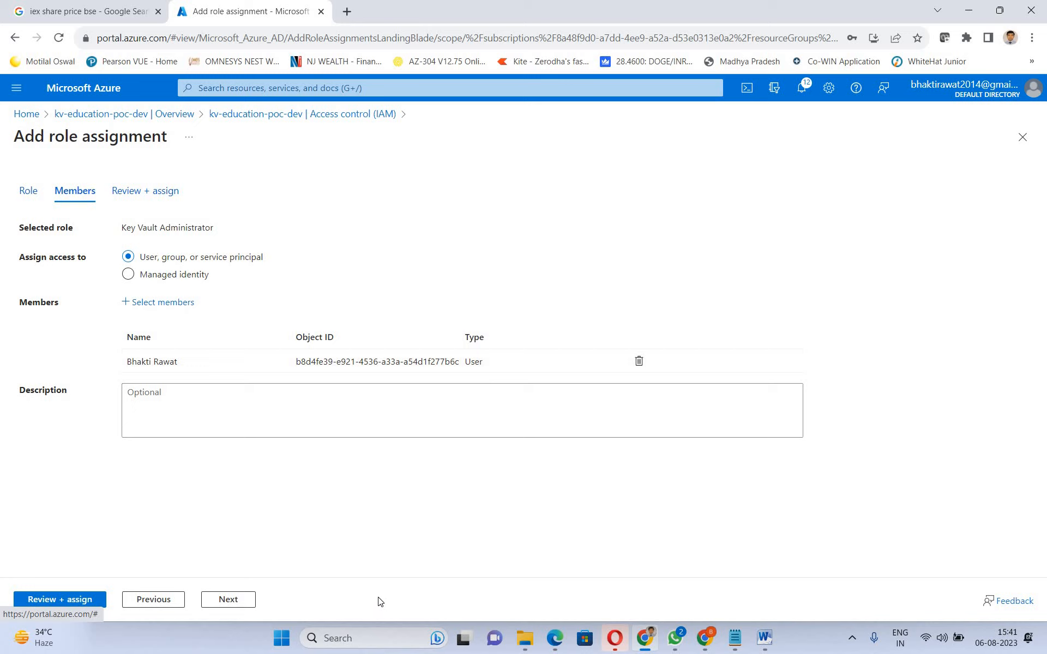
{"action": "left_click", "coordinate": [231, 603]}
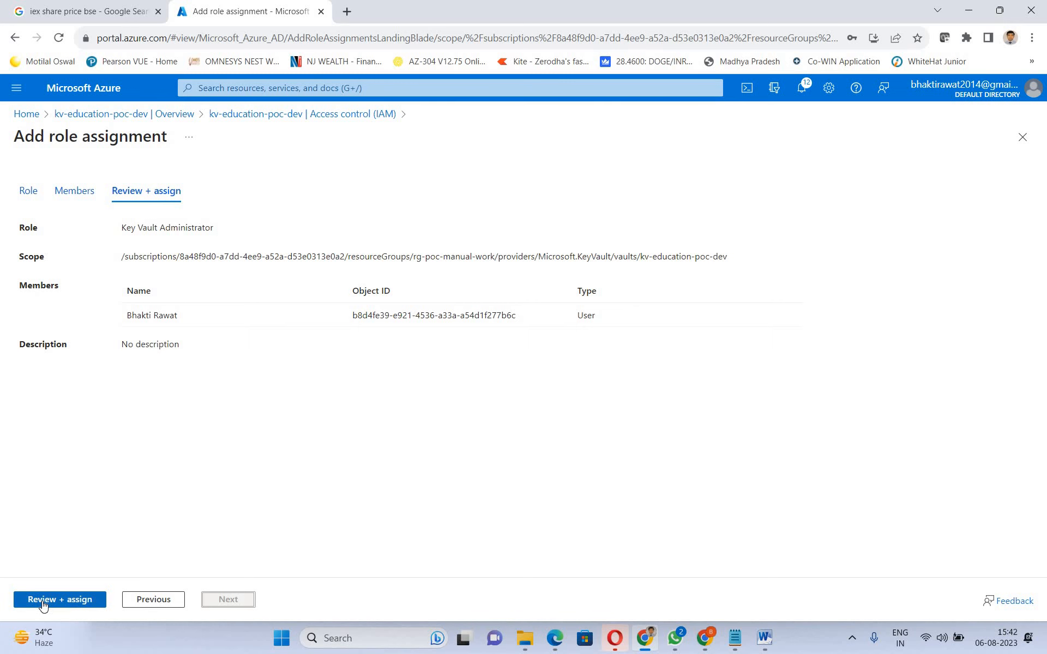
{"action": "left_click", "coordinate": [60, 599]}
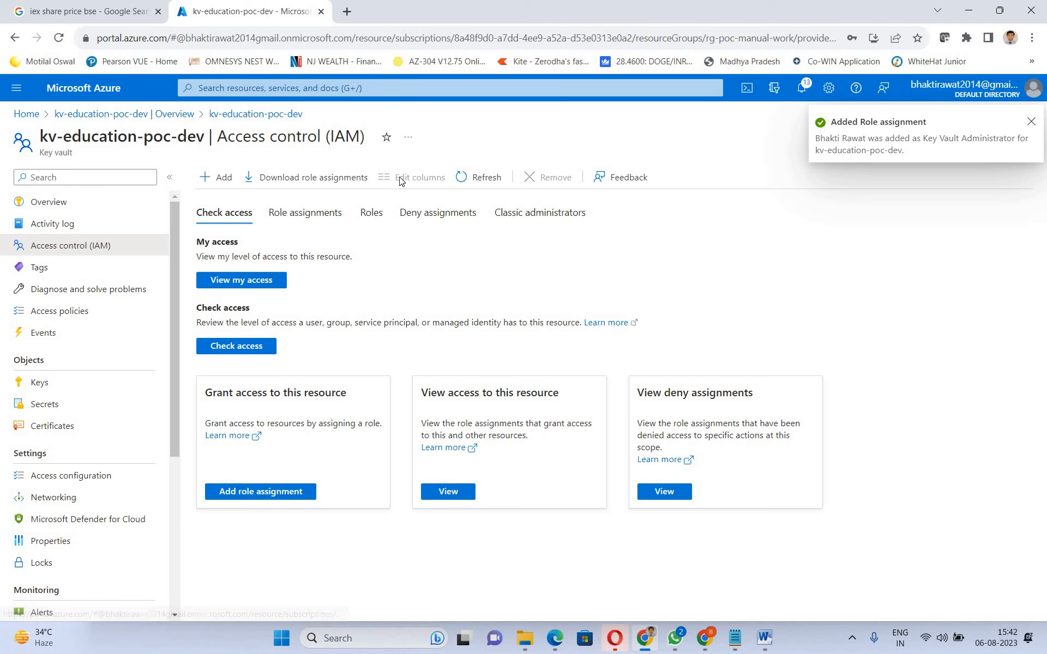
Refresh the access control page and check the signed-in account's own role assignments on the vault
{"action": "left_click", "coordinate": [491, 181]}
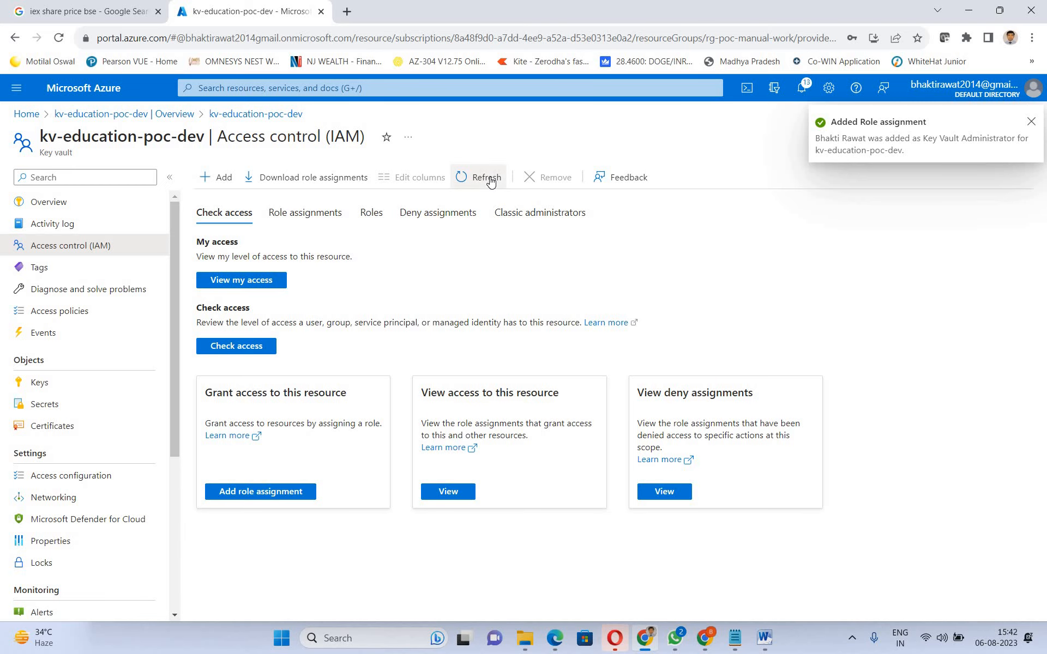
{"action": "left_click", "coordinate": [235, 280]}
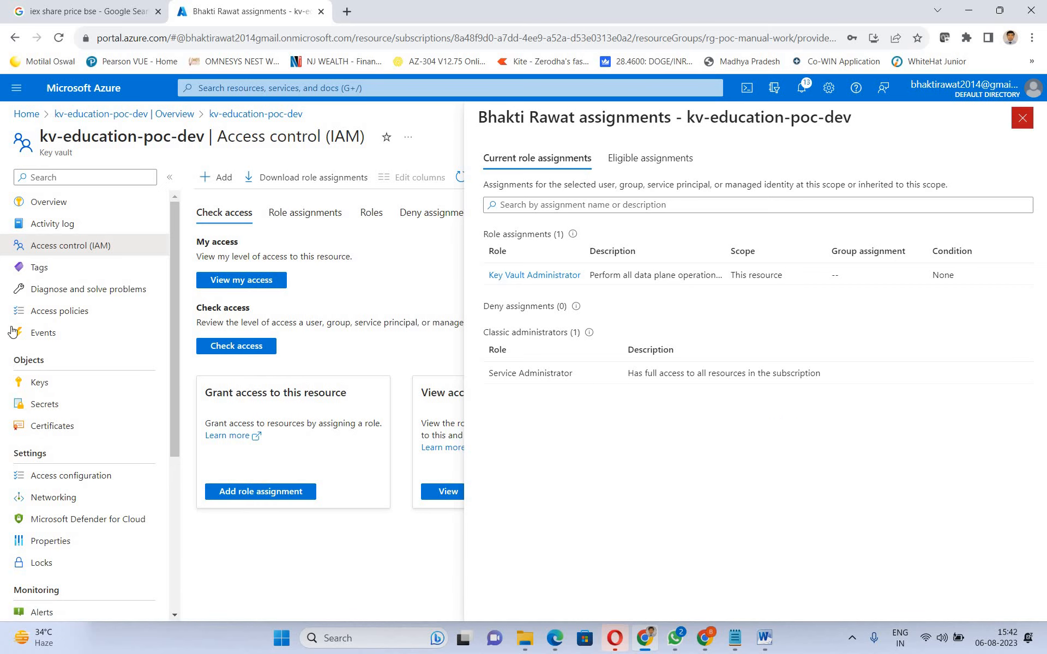
{"action": "left_click", "coordinate": [39, 202]}
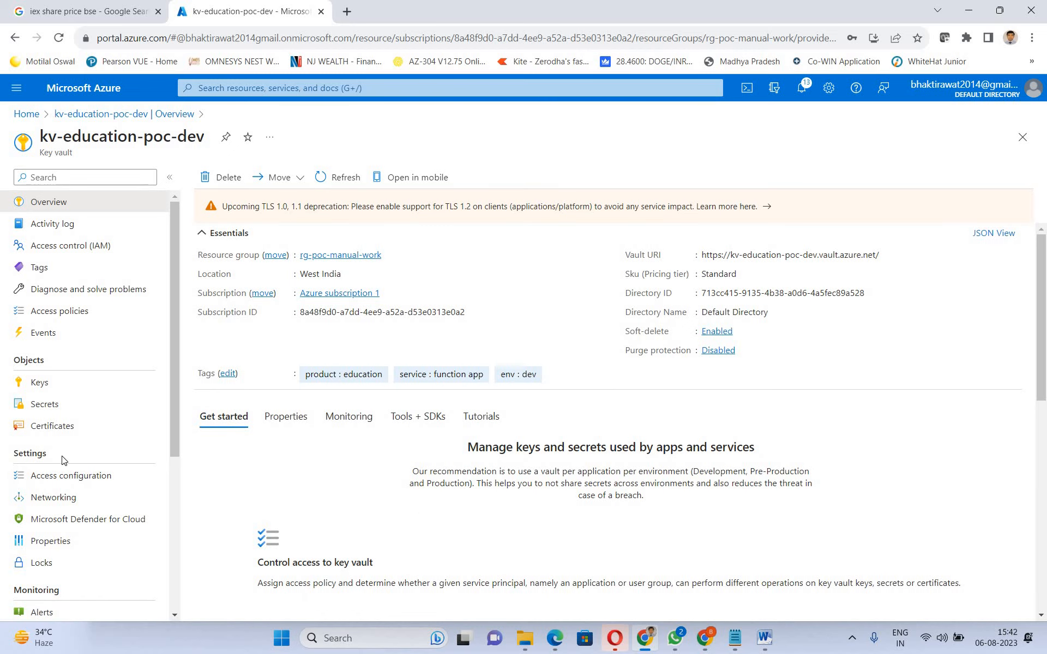
Start a new manual secret in the key vault and name it client-Id
{"action": "left_click", "coordinate": [49, 410]}
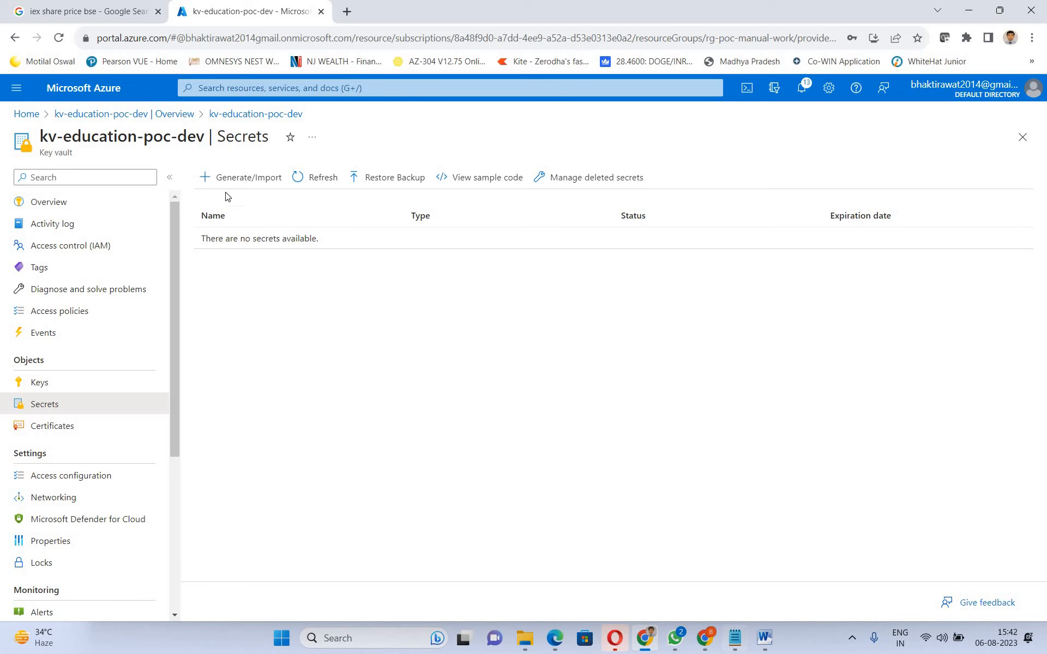
{"action": "left_click", "coordinate": [216, 178]}
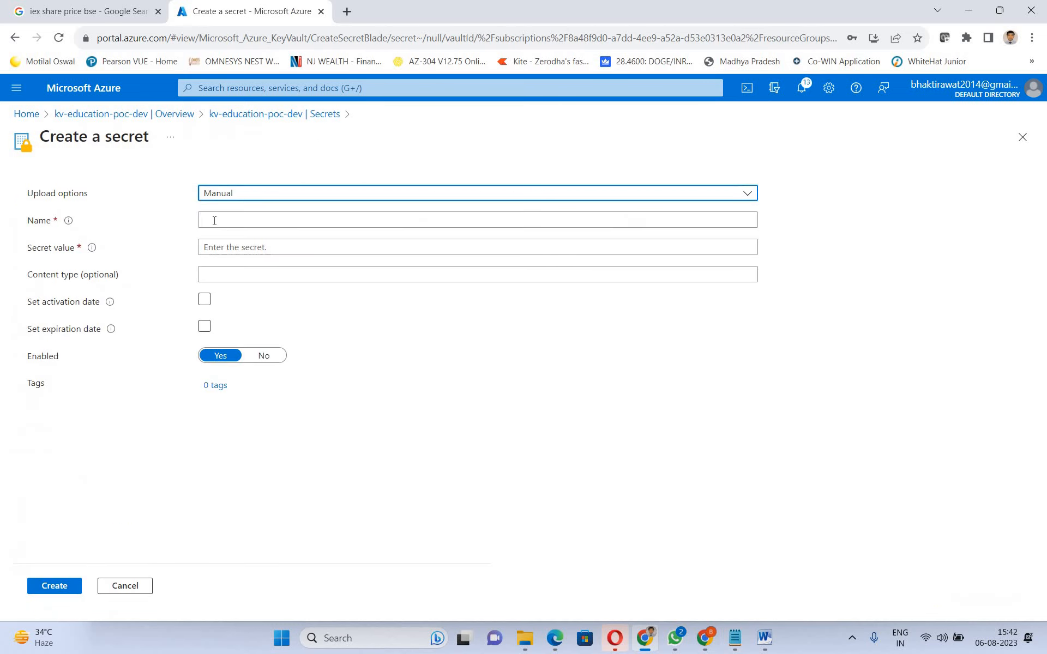
{"action": "left_click", "coordinate": [217, 216]}
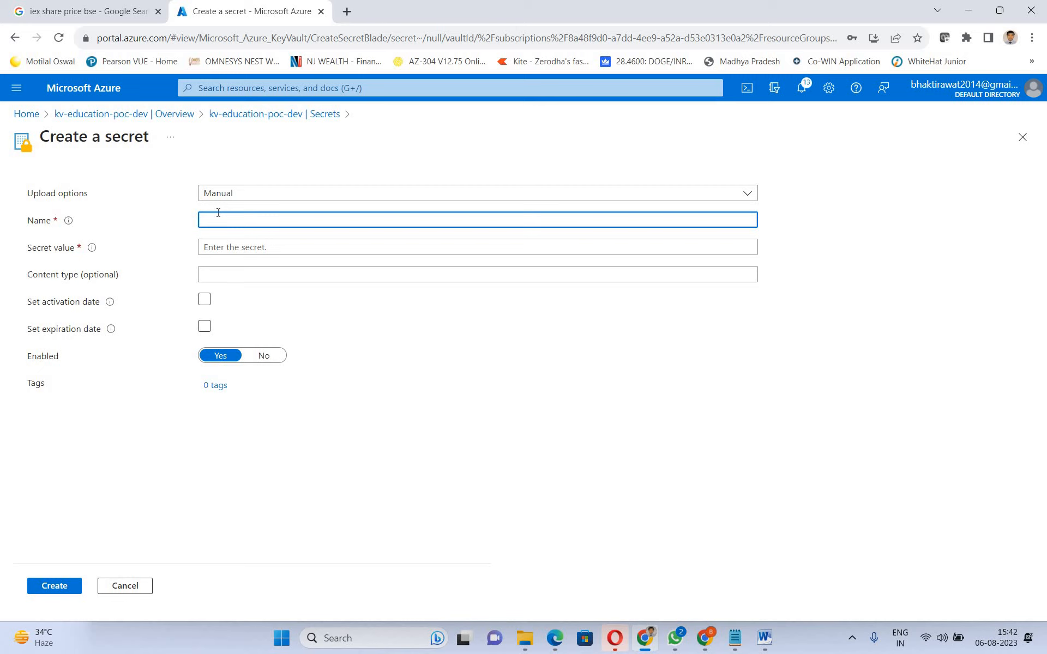
{"action": "type", "text": "client-Id"}
Copy the client ID from the Notepad note into the Secret value field and create the secret without saving it in the browser
{"action": "left_click", "coordinate": [226, 247]}
{"action": "left_click", "coordinate": [736, 637]}
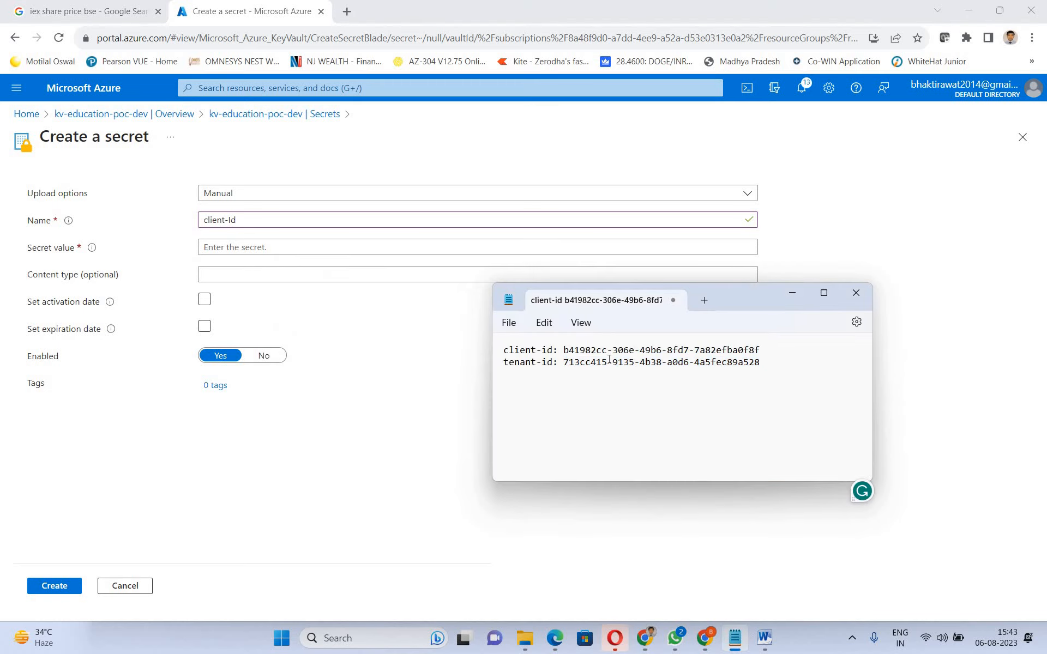
{"action": "left_click_drag", "start_coordinate": [760, 350], "coordinate": [563, 352]}
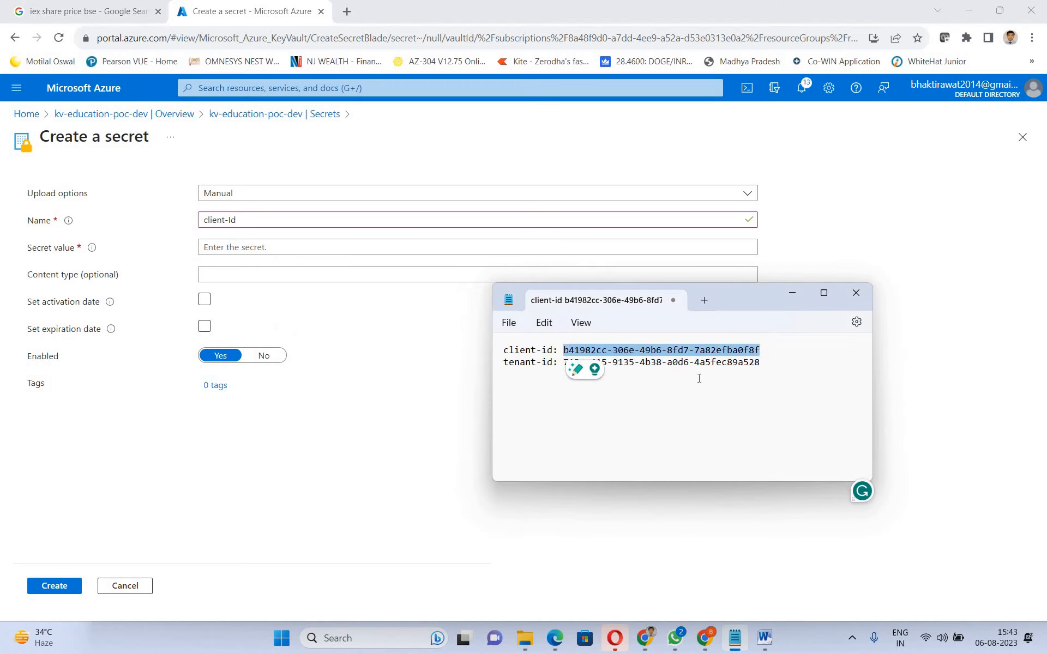
{"action": "left_click", "coordinate": [237, 247]}
{"action": "key", "text": "ctrl+v"}
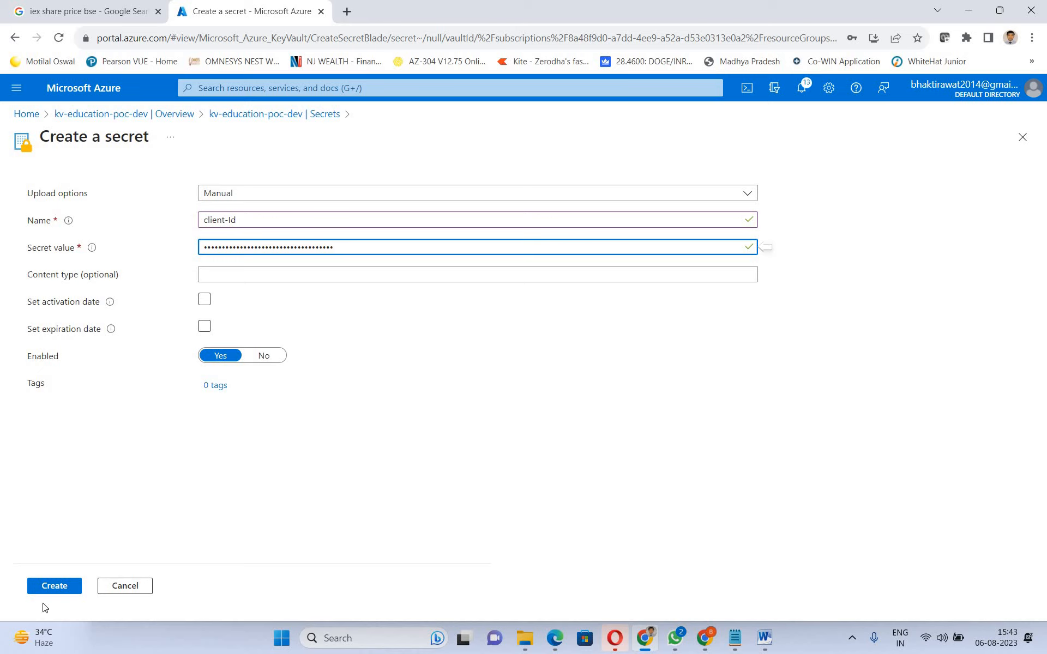
{"action": "left_click", "coordinate": [60, 591]}
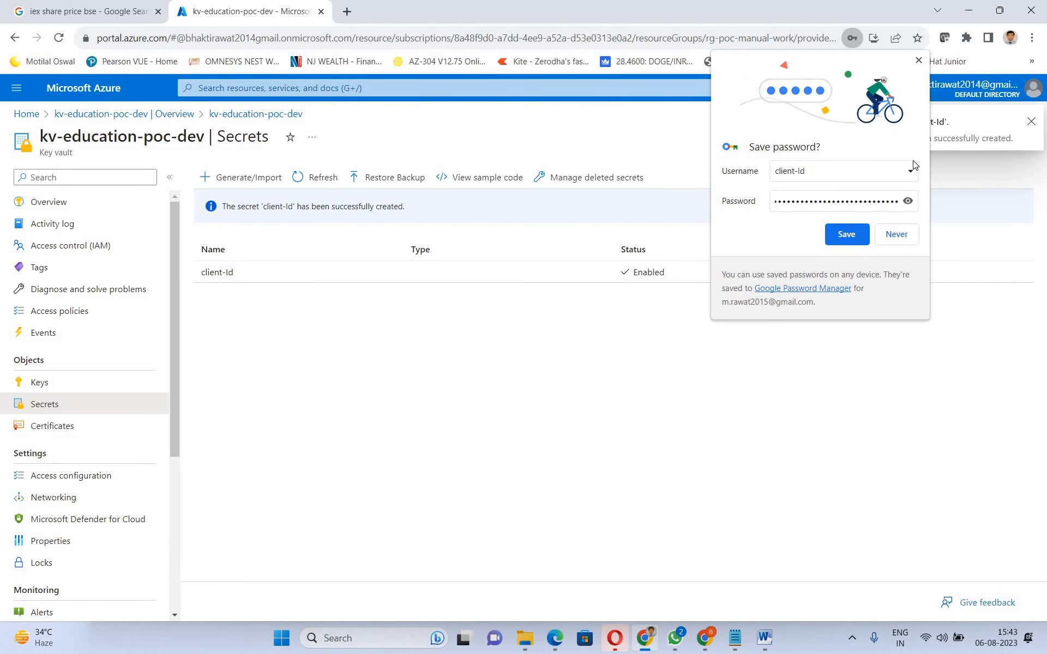
{"action": "left_click", "coordinate": [919, 62]}
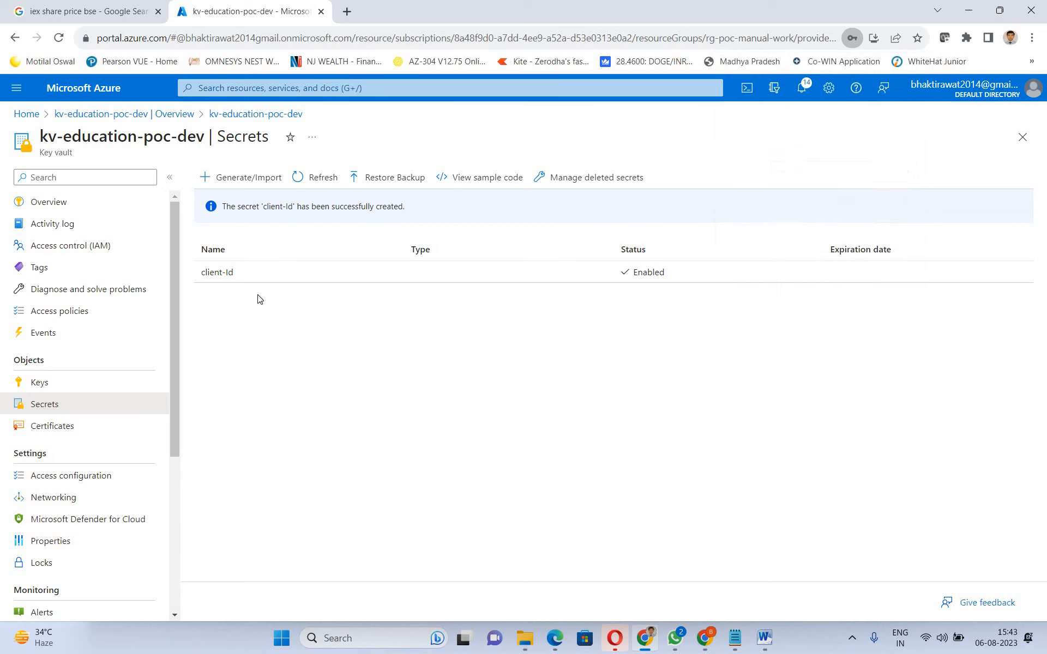
Create a manual secret named tenant-id, paste the copied ID into the Secret value field, and decline saving it in the browser
{"action": "left_click", "coordinate": [207, 178]}
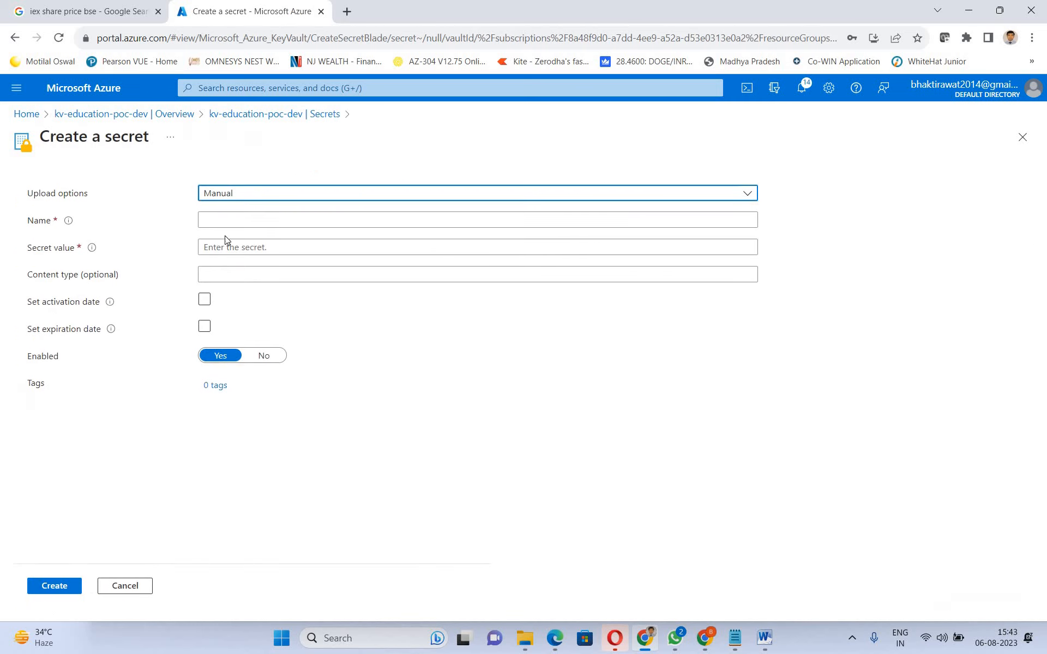
{"action": "left_click", "coordinate": [216, 220]}
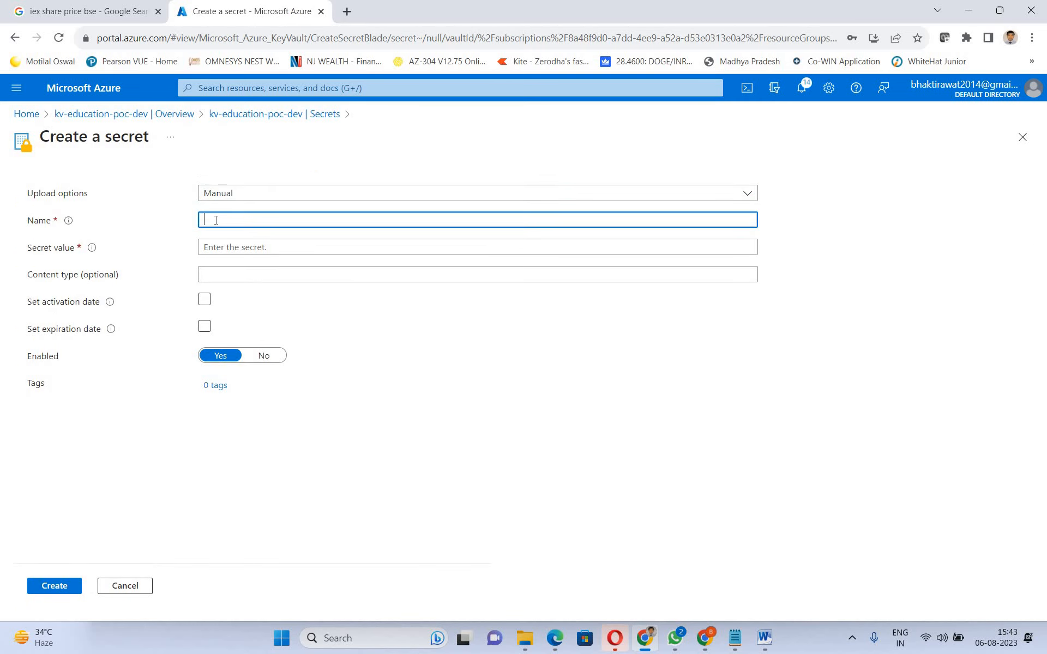
{"action": "type", "text": "tenant-id"}
{"action": "left_click", "coordinate": [224, 249]}
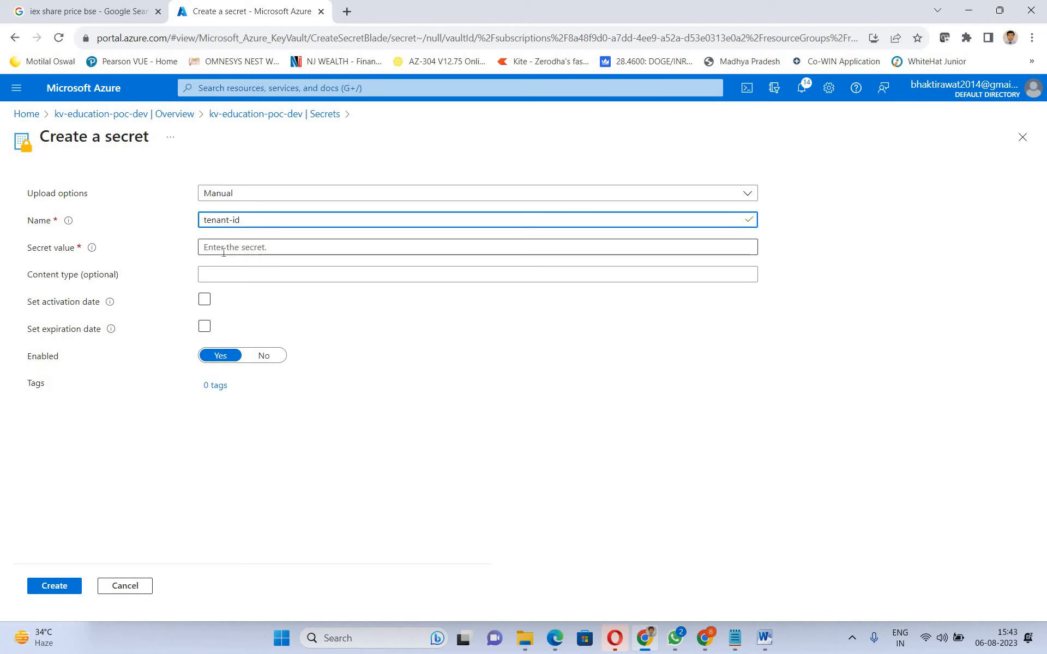
{"action": "key", "text": "ctrl+v"}
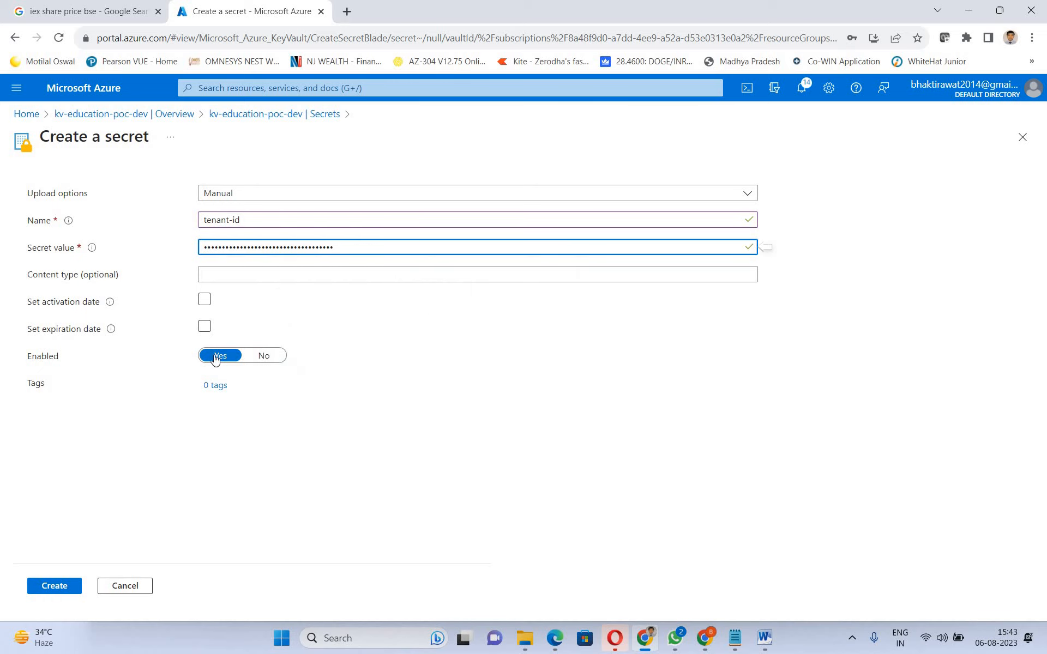
{"action": "left_click", "coordinate": [56, 587]}
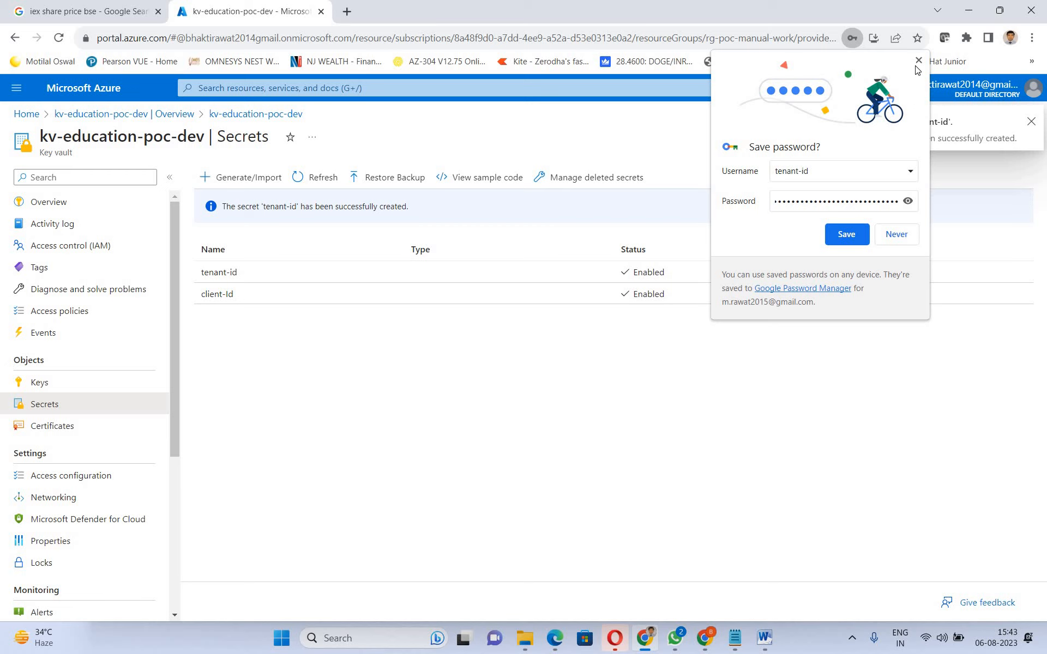
{"action": "left_click", "coordinate": [918, 62]}
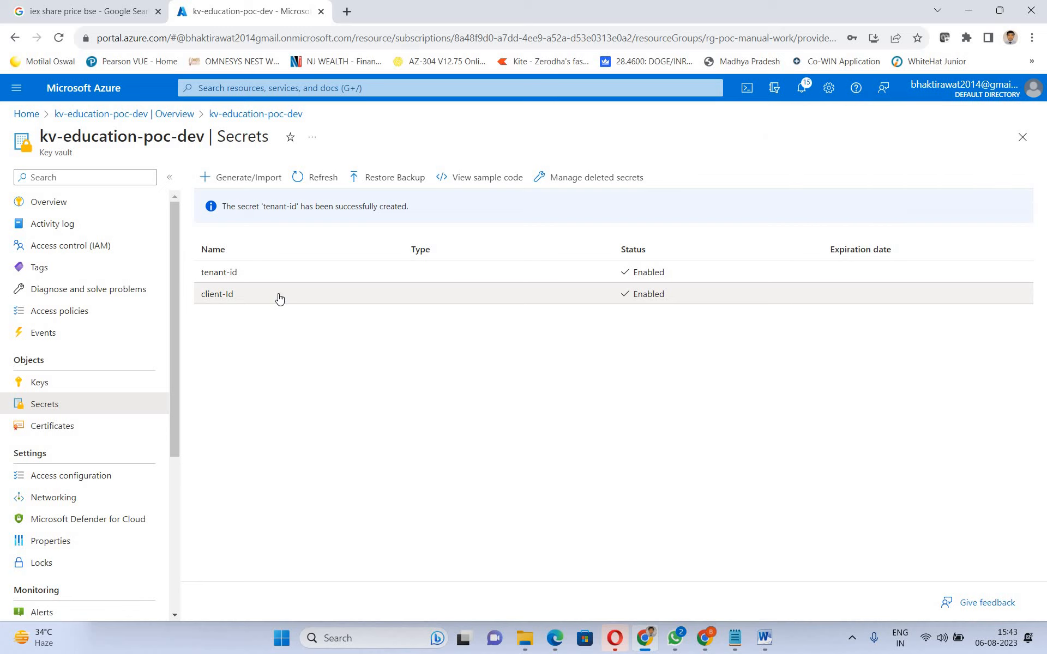
View the versions of the tenant-id secret and return to the key vault's overview page
{"action": "left_click", "coordinate": [228, 277]}
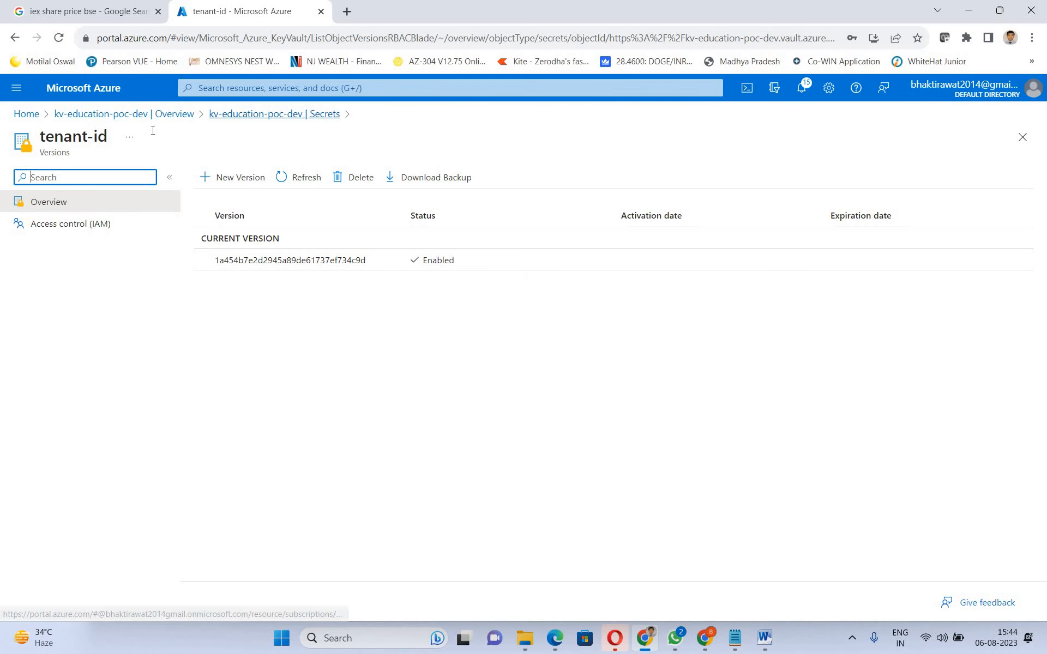
{"action": "left_click", "coordinate": [270, 114]}
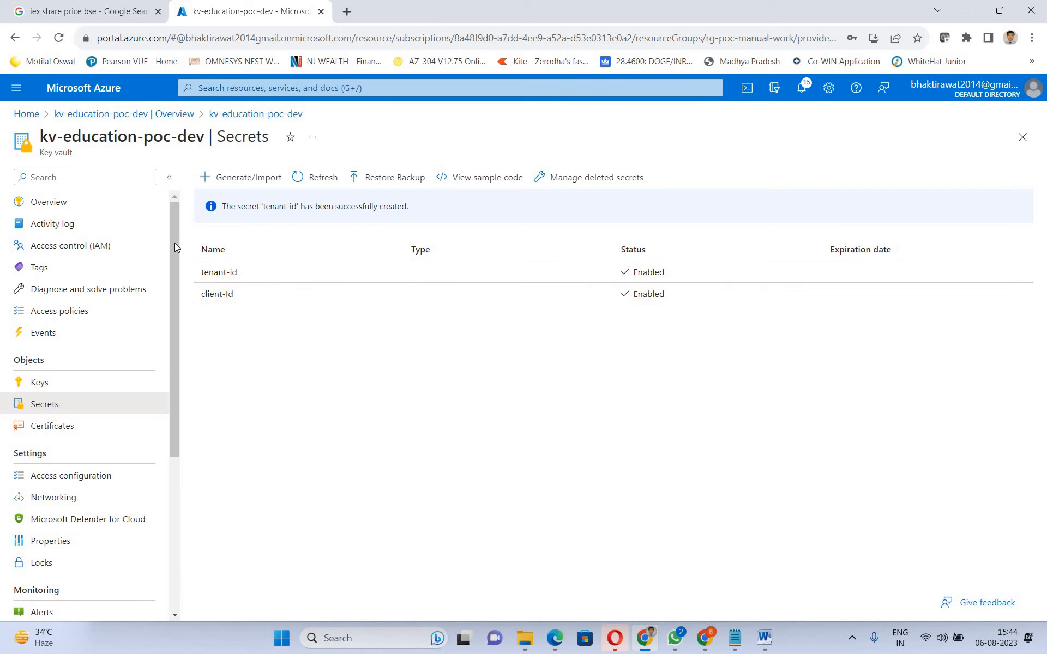
{"action": "left_click_drag", "start_coordinate": [174, 243], "coordinate": [336, 474]}
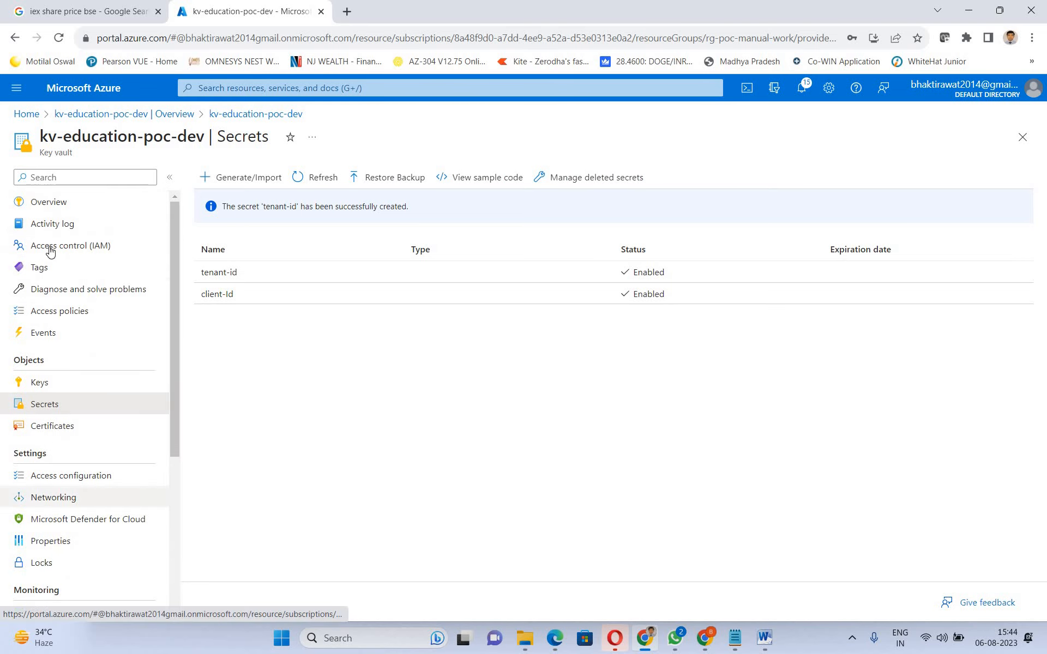
{"action": "left_click", "coordinate": [44, 203]}
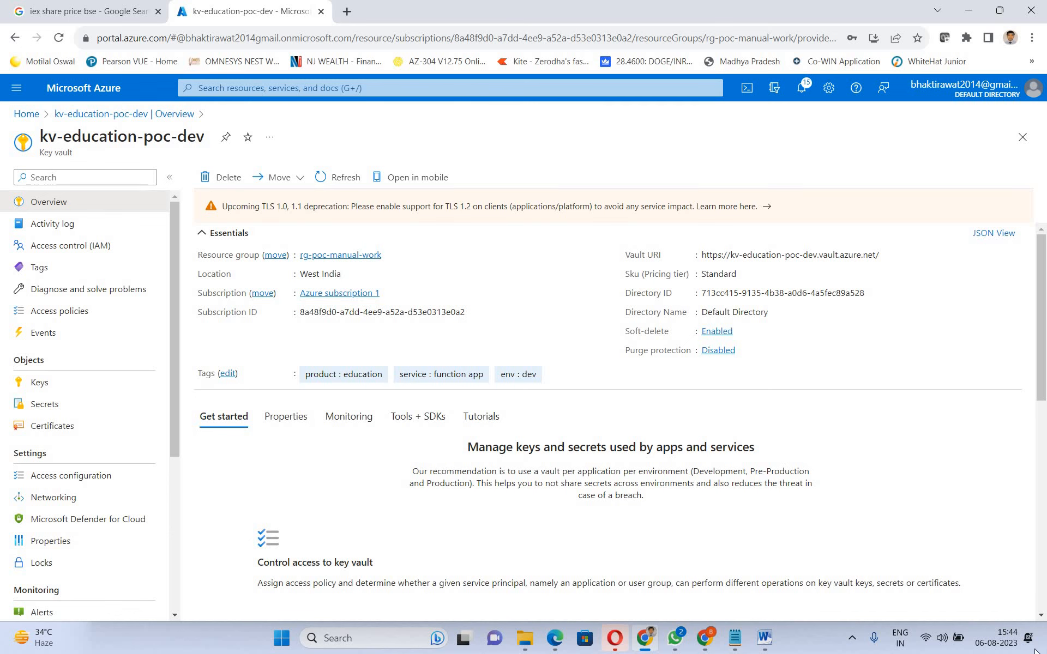
Switch to the Keyvalt analysis document in Word, review the key vault diagram, and return to the Azure portal
{"action": "left_click", "coordinate": [765, 641]}
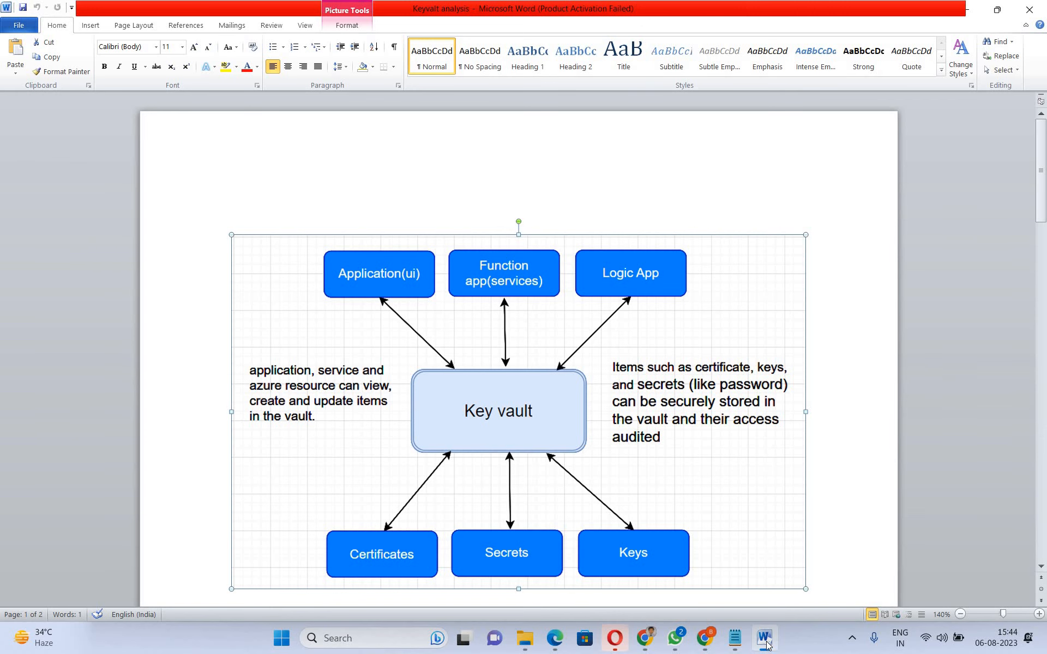
{"action": "left_click", "coordinate": [765, 642]}
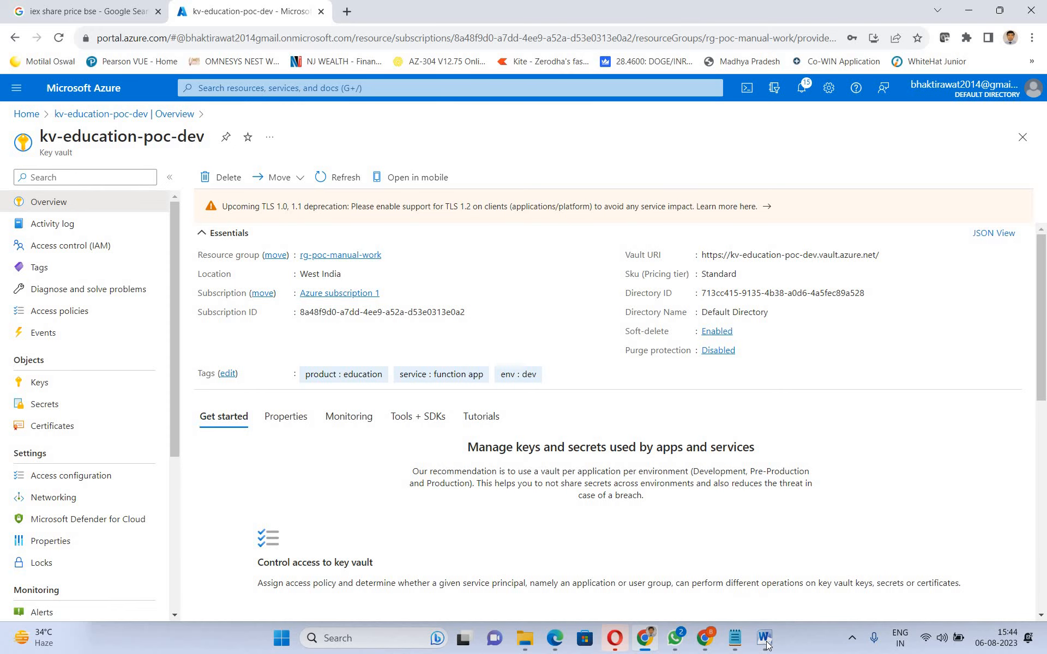
{"action": "left_click", "coordinate": [765, 642]}
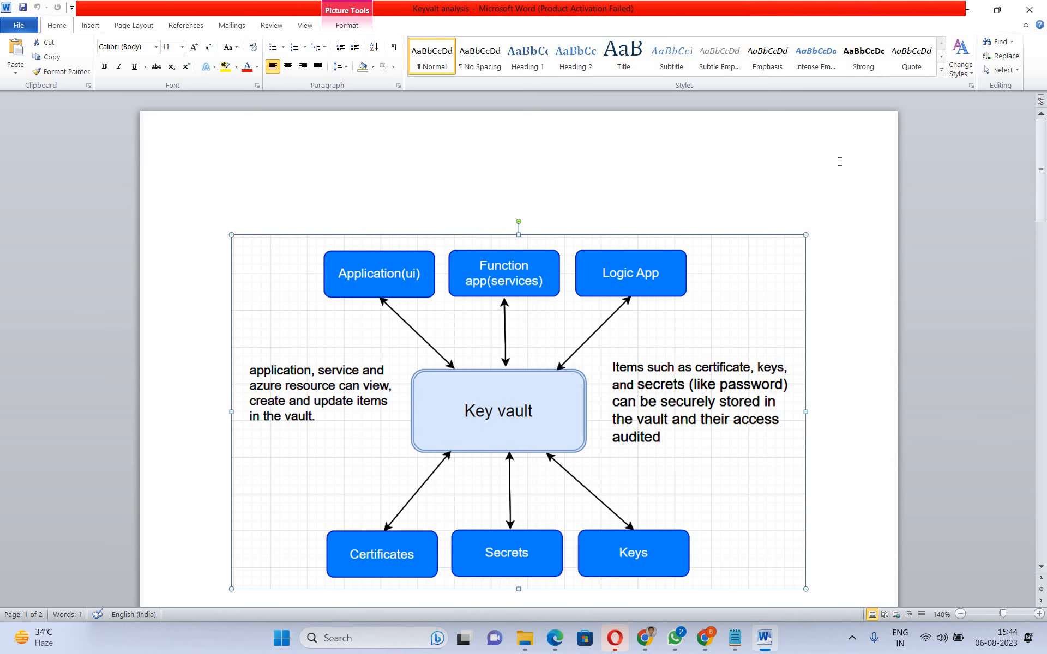
{"action": "left_click", "coordinate": [974, 11]}
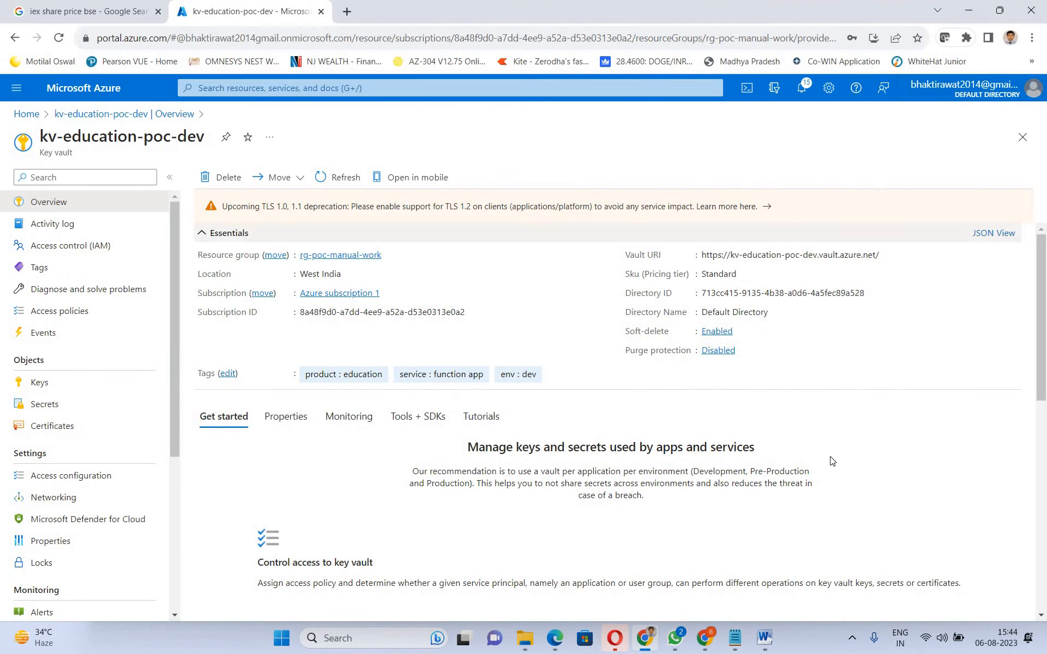